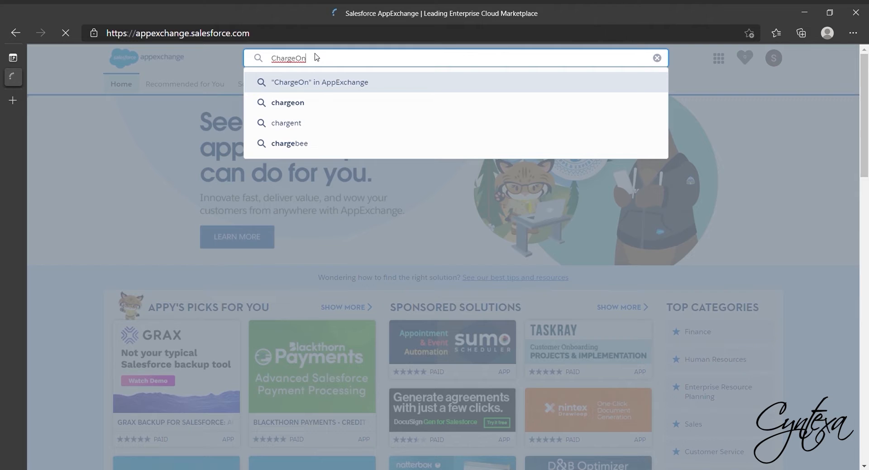
# Search AppExchange for ChargeOn, open the ChargeOn - Integrate Stripe with Salesforce listing and choose Get It Now
pyautogui.press('Return')
pyautogui.click(337, 159)
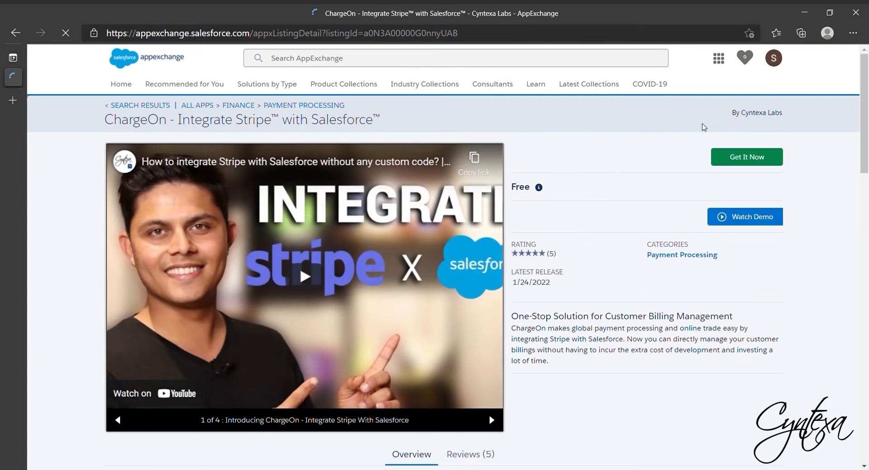
pyautogui.click(744, 166)
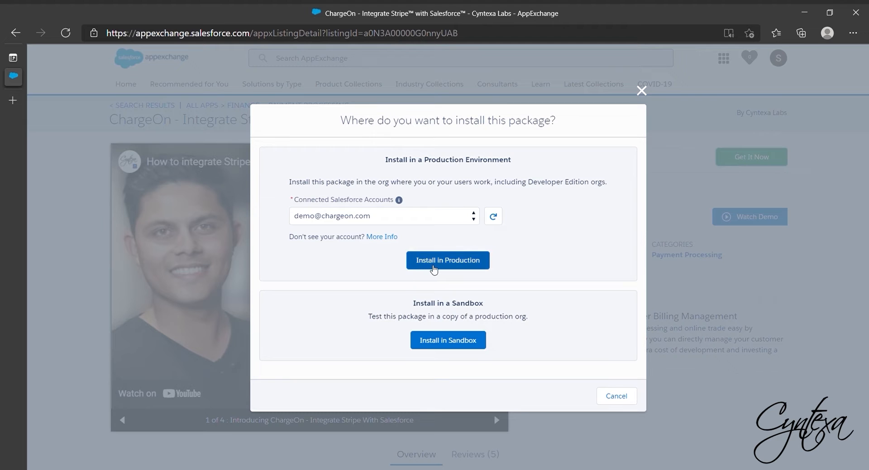
# Choose installing in production, agree to the terms and conditions, and confirm the installation
pyautogui.click(434, 269)
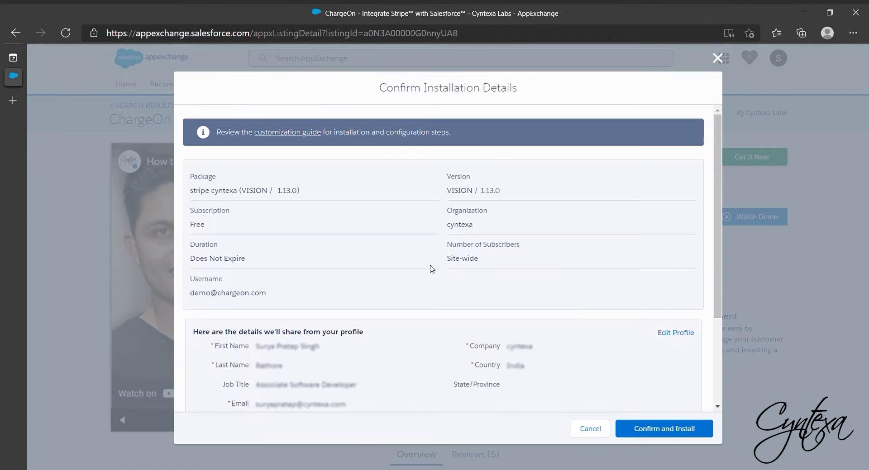
pyautogui.scroll(-3, 431, 269)
pyautogui.click(356, 331)
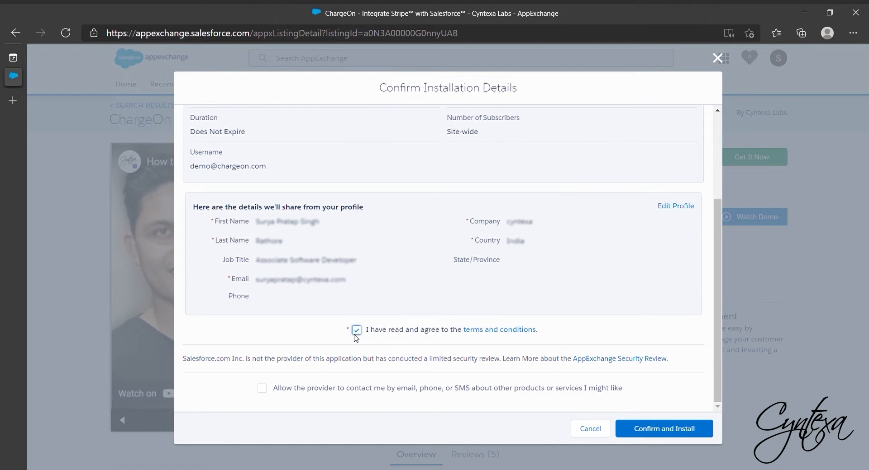
pyautogui.click(661, 433)
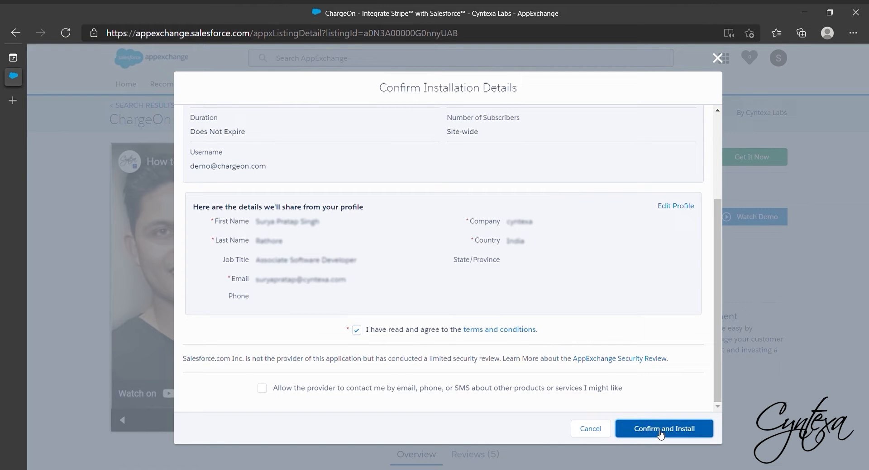
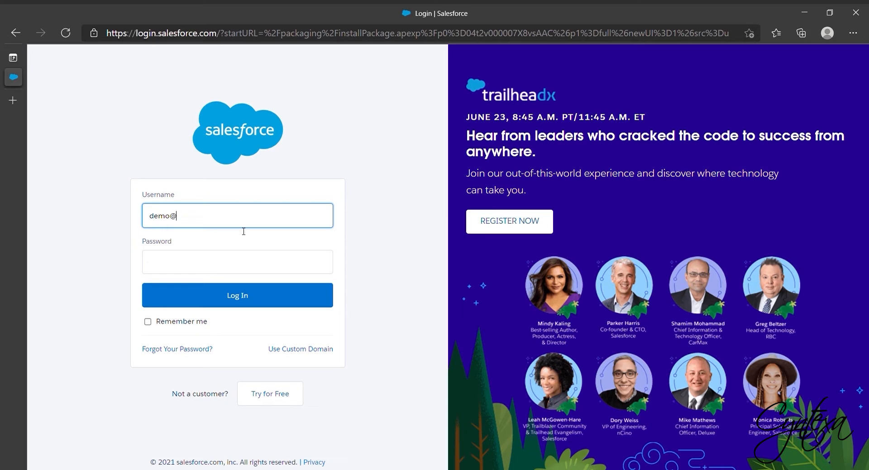
# Log in to the Salesforce org with the account's username and password
pyautogui.click(182, 270)
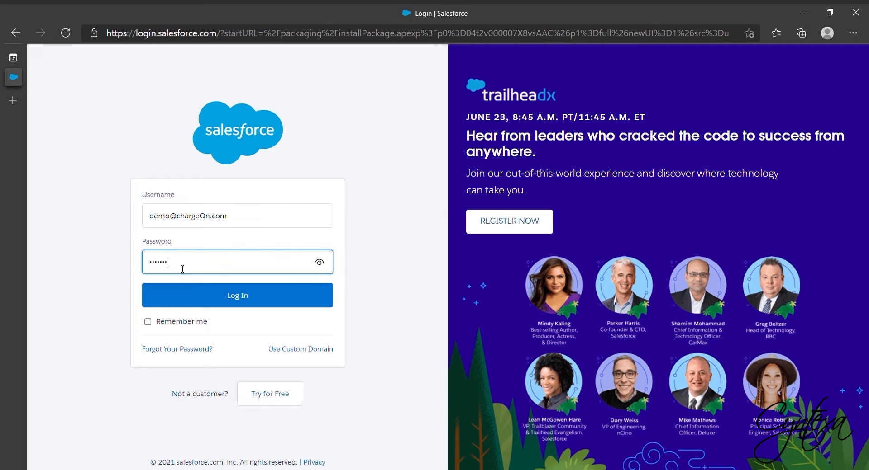
pyautogui.click(209, 294)
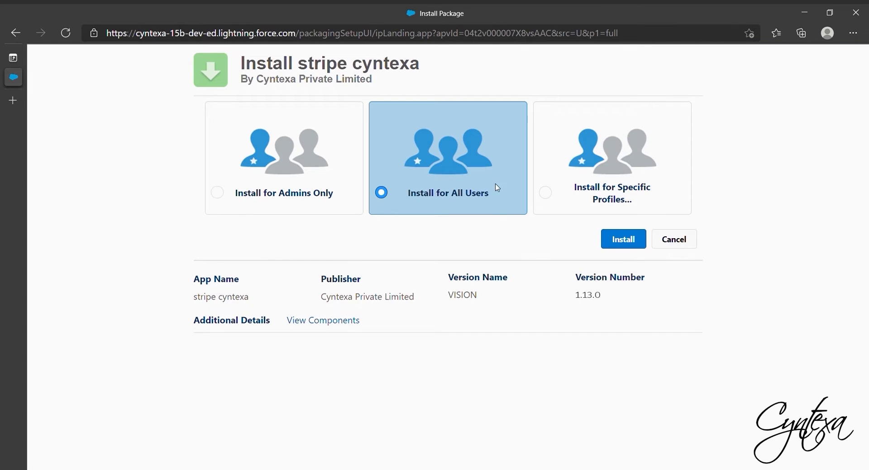
# Install the stripe cyntexa package for all users and finish the installation
pyautogui.click(318, 182)
pyautogui.click(414, 175)
pyautogui.click(623, 239)
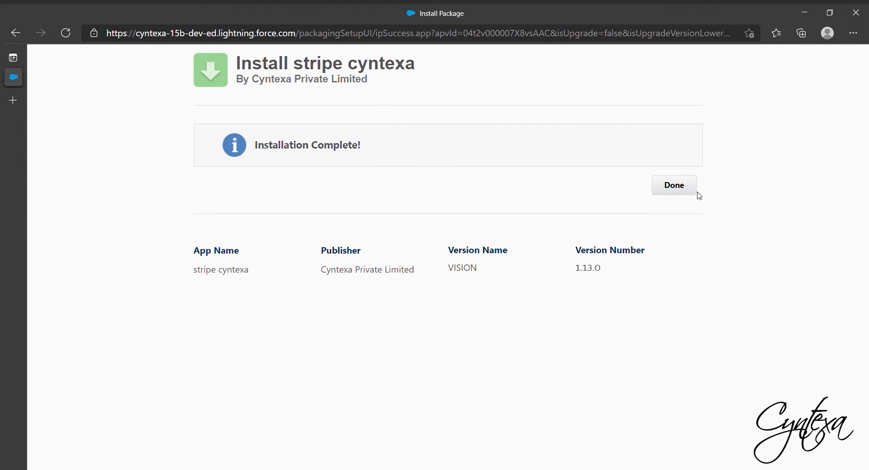
pyautogui.click(674, 185)
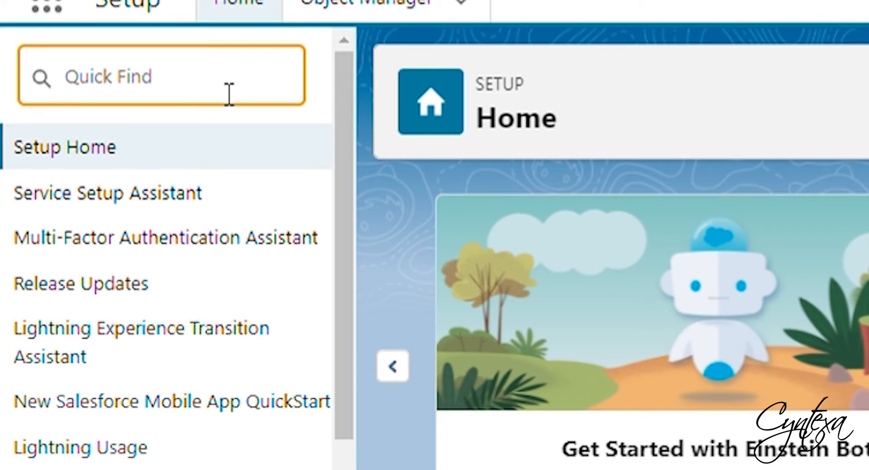
# Look up Domains in Setup to check the org's domain, then return to Setup Home
pyautogui.write('Domain')
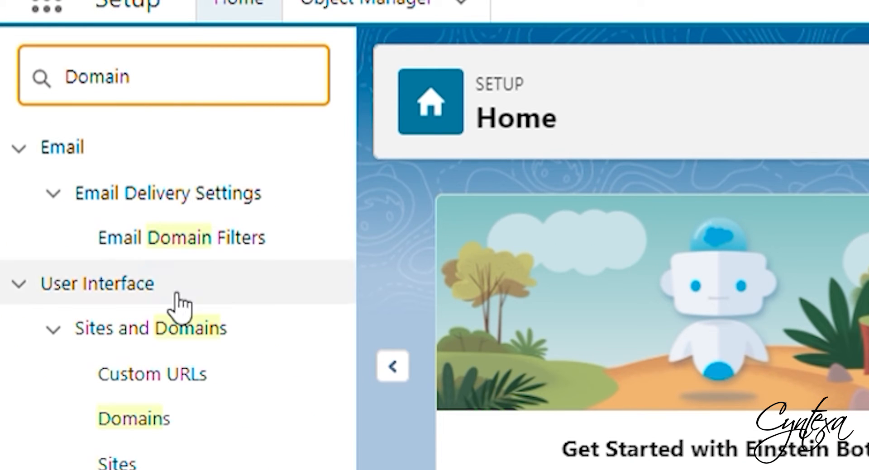
pyautogui.click(140, 423)
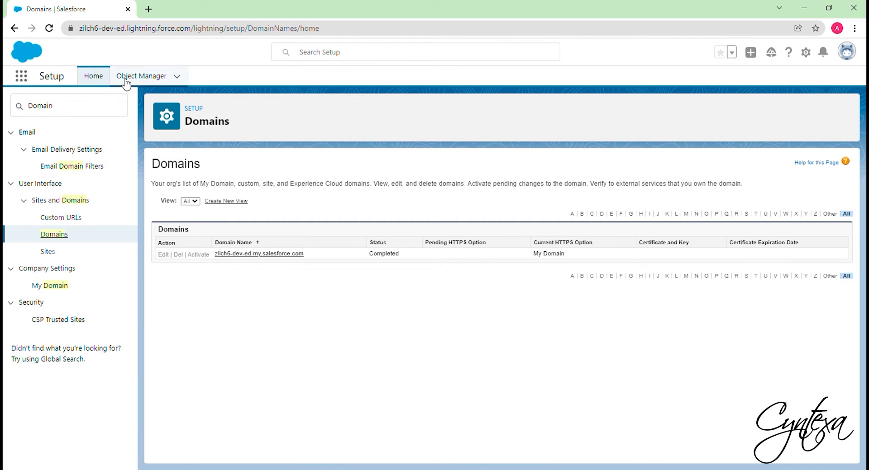
pyautogui.click(100, 79)
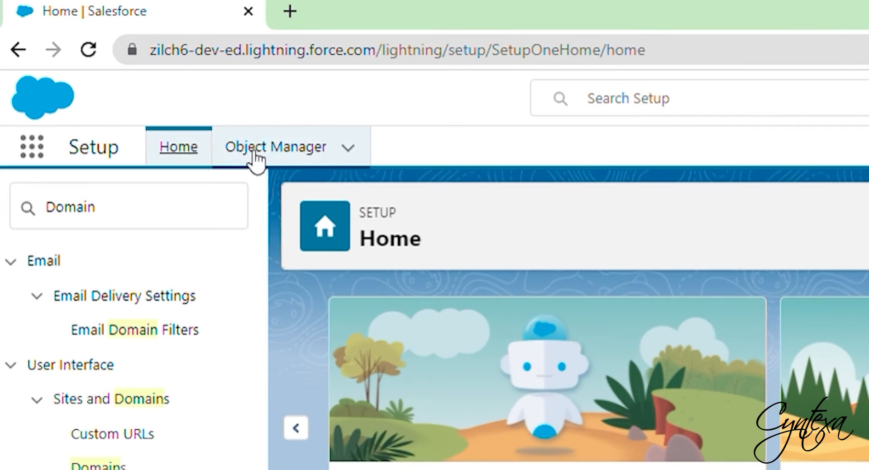
# Find the Payment object in Object Manager and open its Fields & Relationships
pyautogui.click(130, 79)
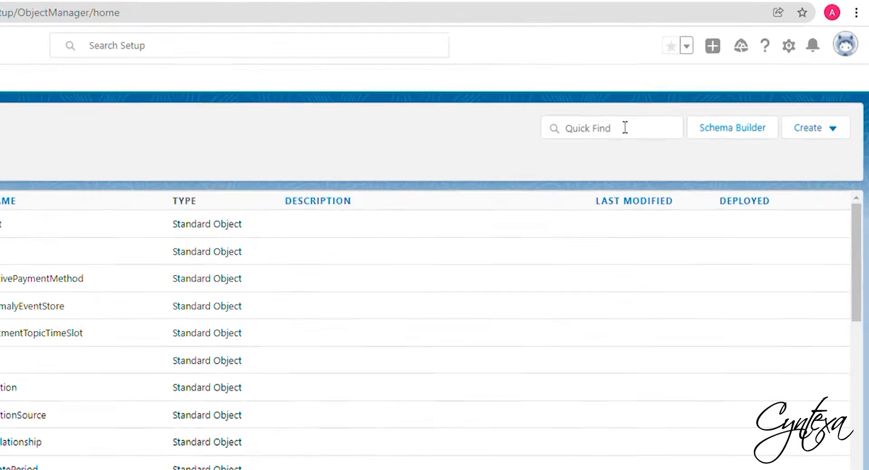
pyautogui.click(689, 114)
pyautogui.write('payment')
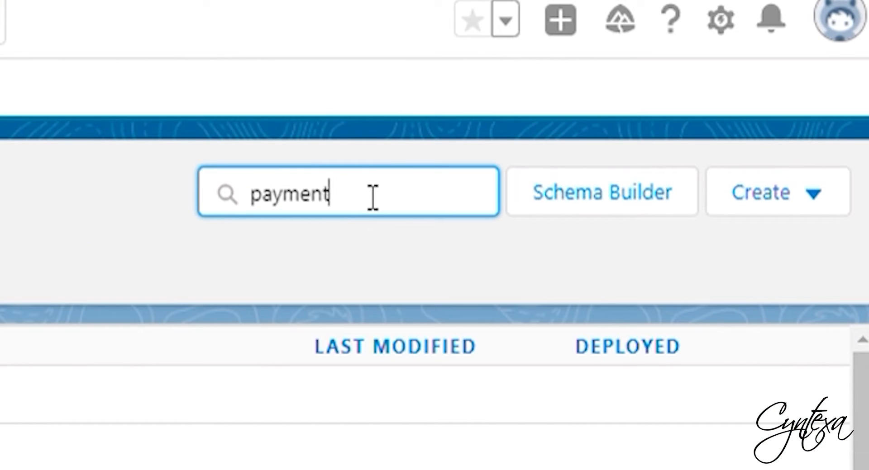
pyautogui.click(39, 226)
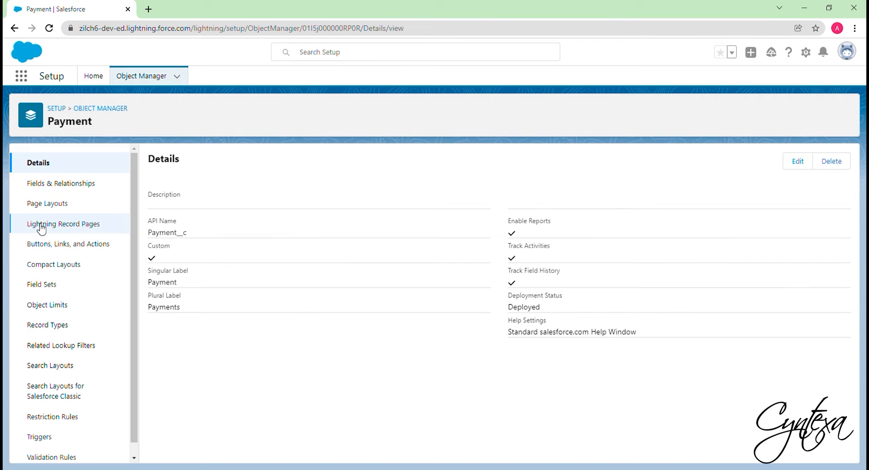
pyautogui.click(79, 188)
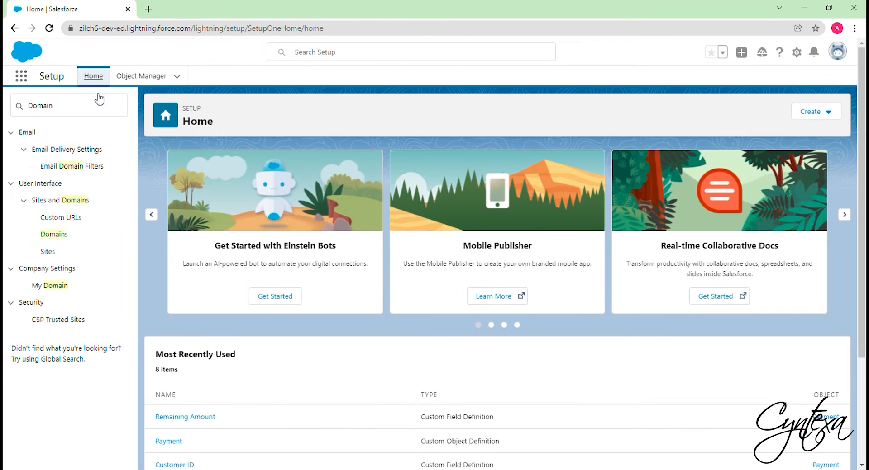
# Search Setup for tab, open Tabs and start a new custom object tab
pyautogui.press('BackSpace')
pyautogui.press('BackSpace')
pyautogui.press('BackSpace')
pyautogui.press('BackSpace')
pyautogui.press('BackSpace')
pyautogui.press('BackSpace')
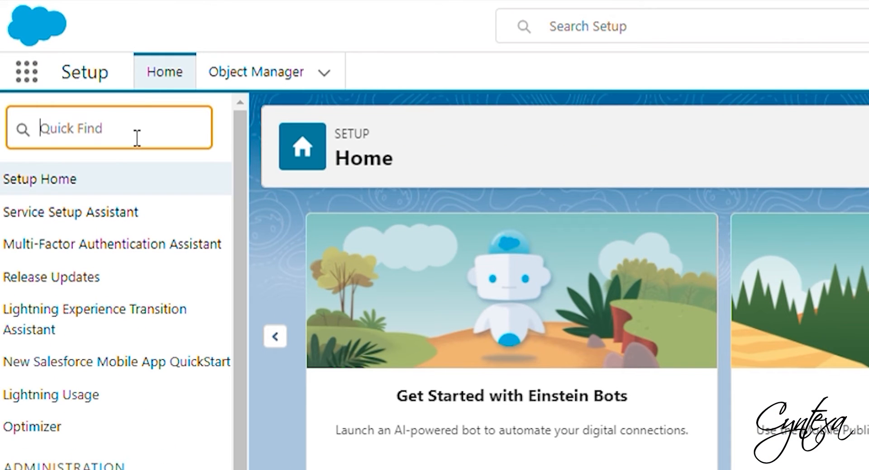
pyautogui.write('ta')
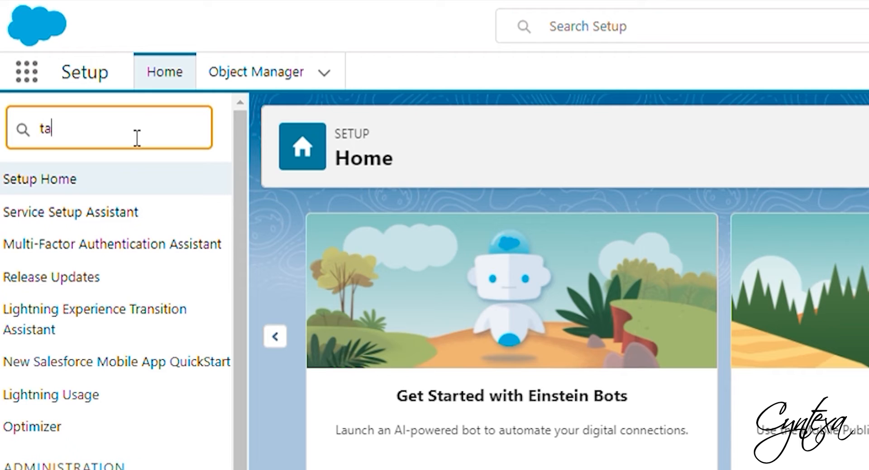
pyautogui.write('b')
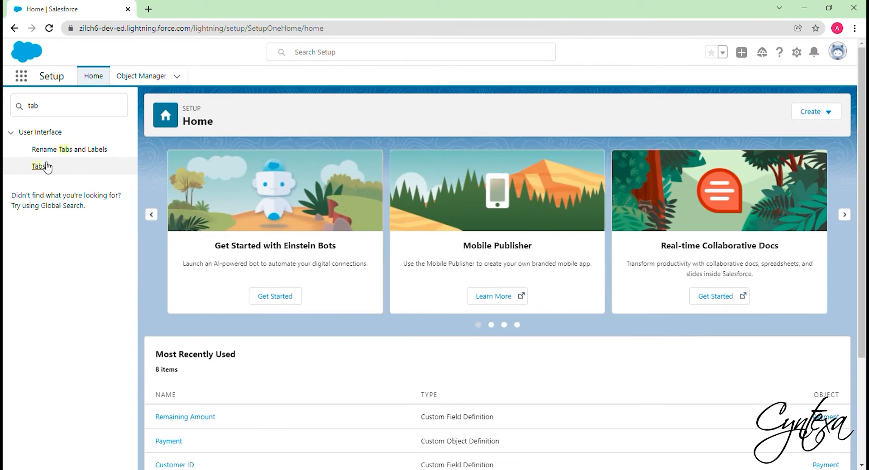
pyautogui.click(56, 226)
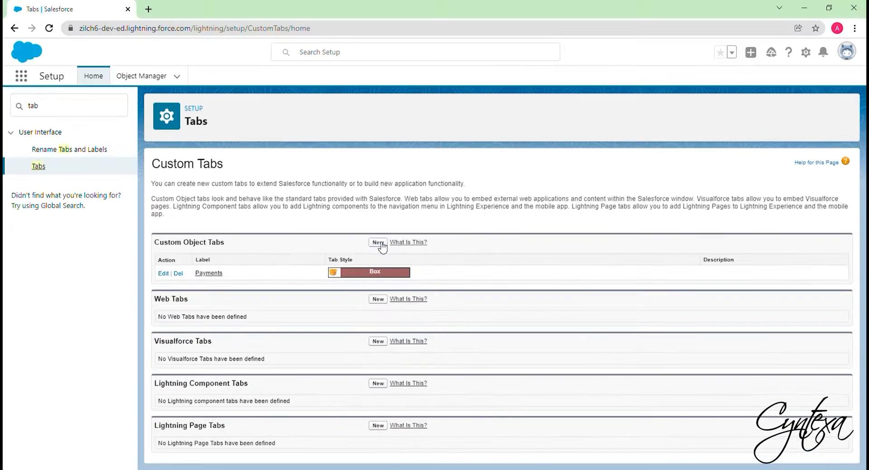
pyautogui.click(378, 243)
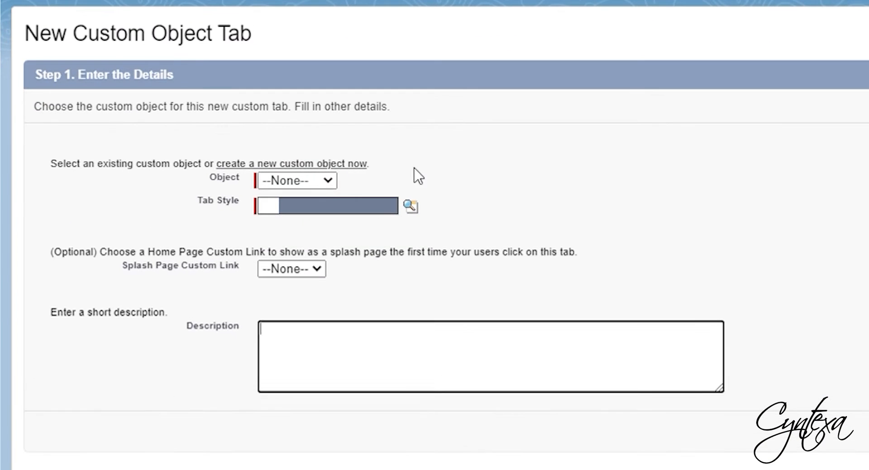
# Set the new tab's object to ChargeOn with the Bank tab style and continue
pyautogui.click(325, 180)
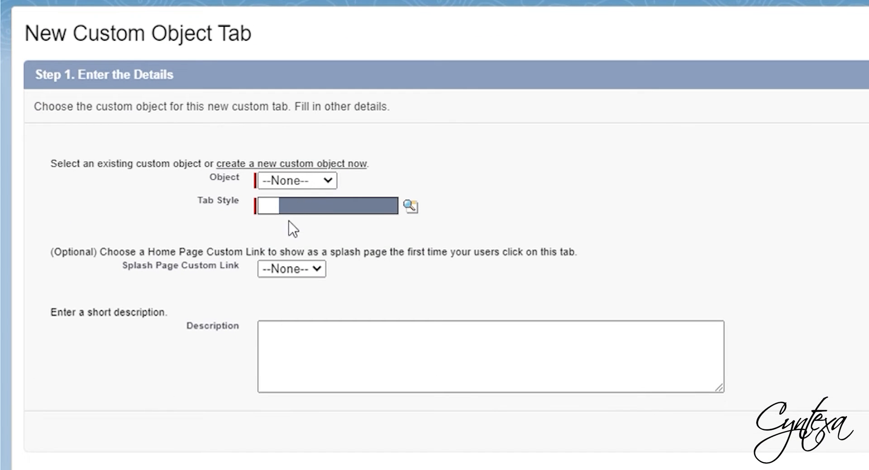
pyautogui.click(290, 217)
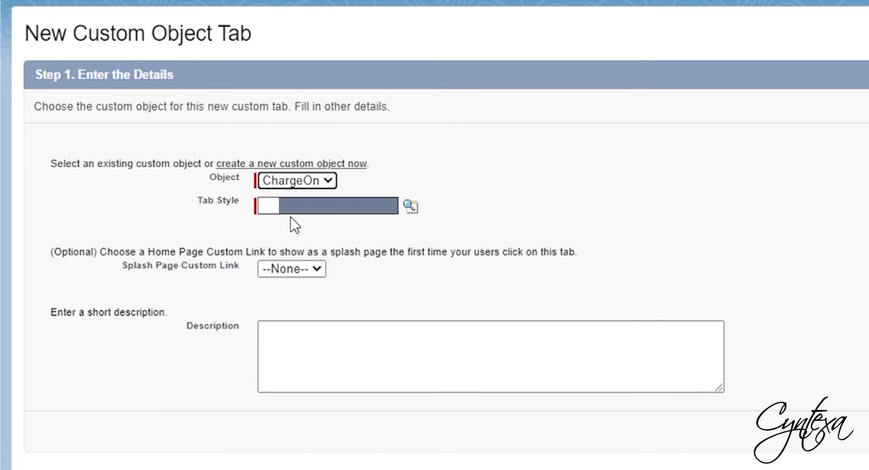
pyautogui.click(411, 207)
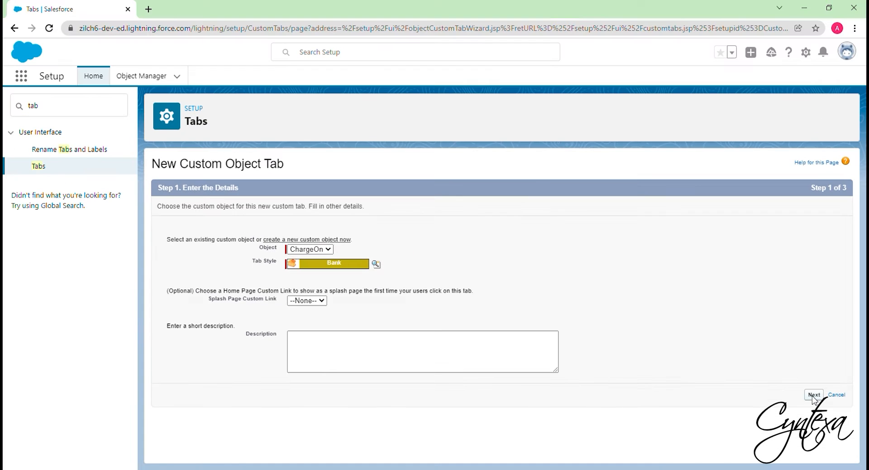
pyautogui.click(816, 400)
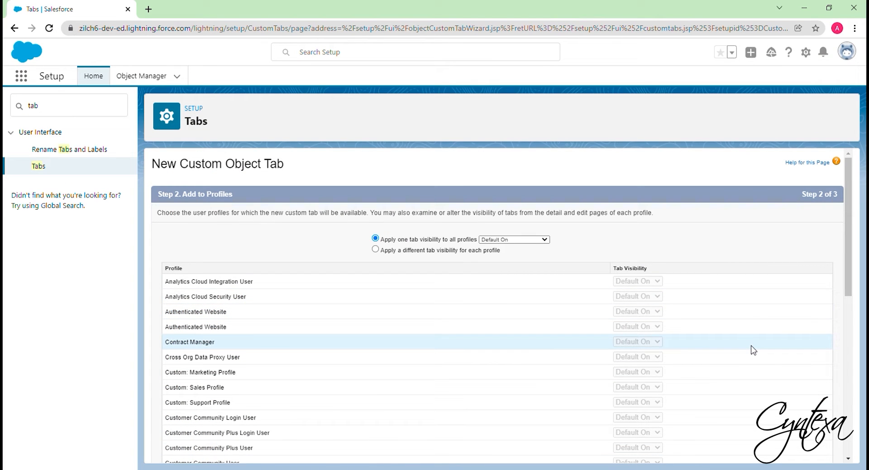
# Keep Default On visibility for all profiles, include the tab in all custom apps, and save it
pyautogui.scroll(-8, 752, 350)
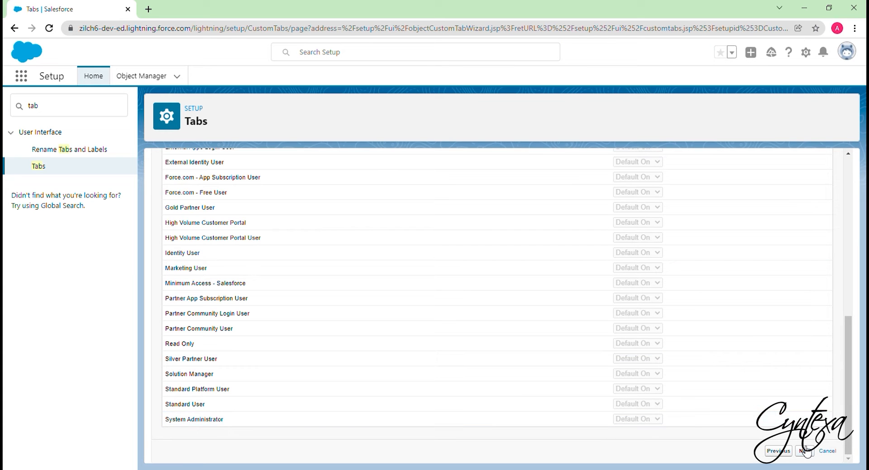
pyautogui.click(804, 451)
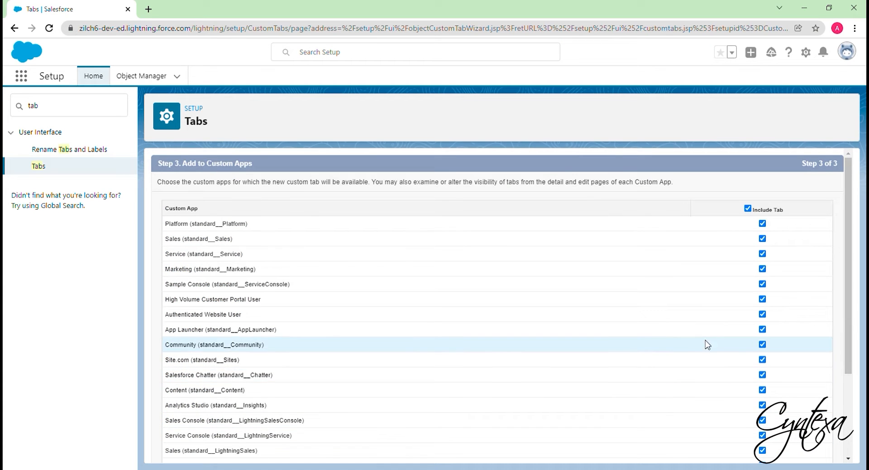
pyautogui.scroll(-5, 702, 345)
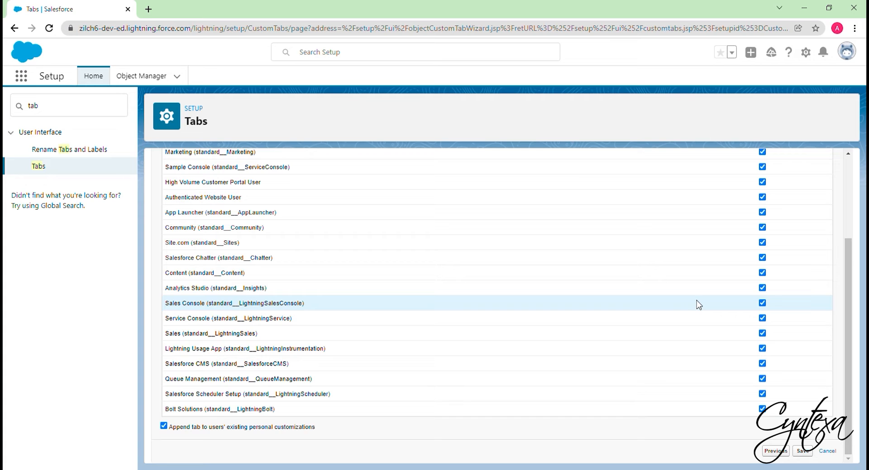
pyautogui.click(802, 452)
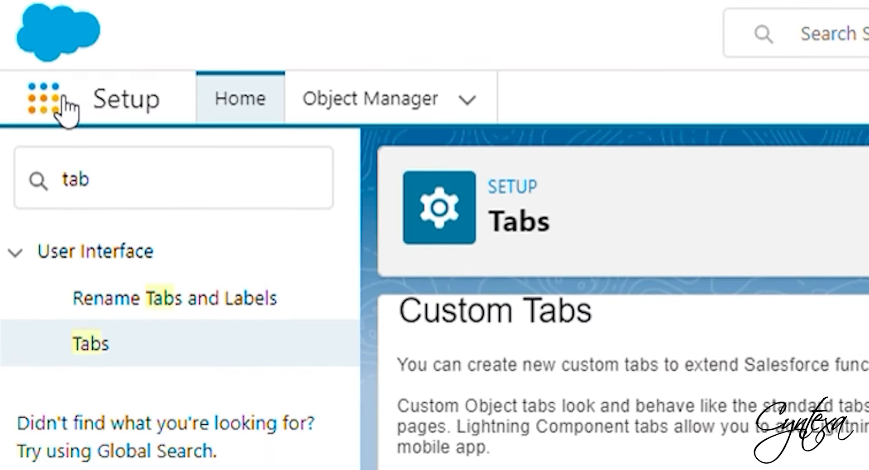
# Search the App Launcher for charge and open the ChargeOn items
pyautogui.click(64, 98)
pyautogui.write('charge')
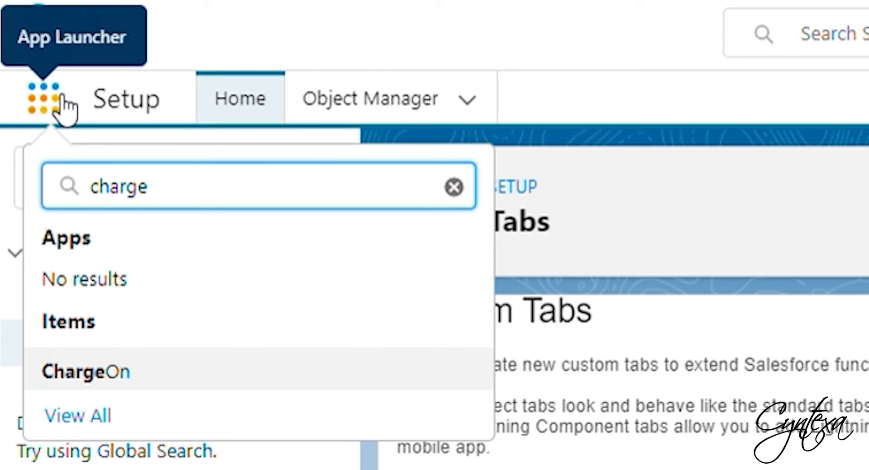
pyautogui.click(111, 380)
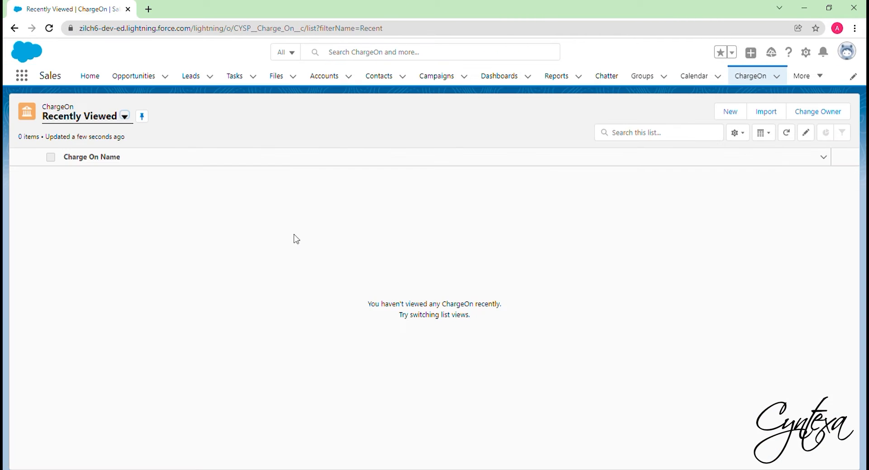
# Open a new ChargeOn record form and close it
pyautogui.click(846, 354)
pyautogui.click(726, 116)
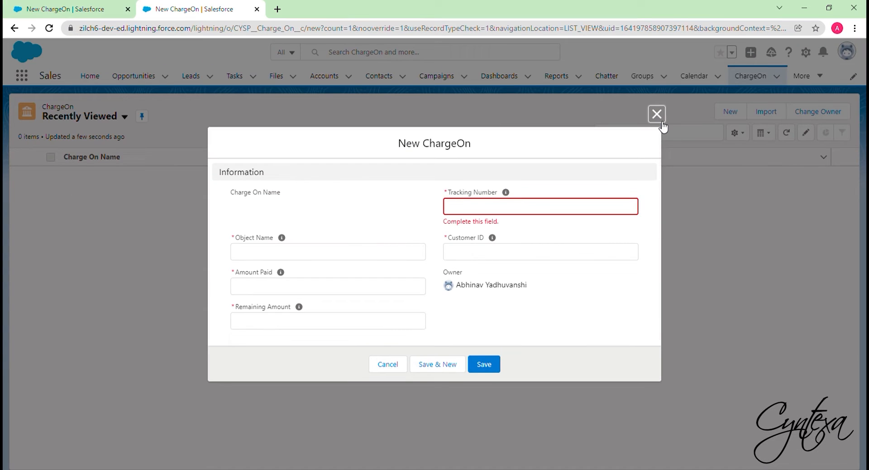
pyautogui.click(659, 118)
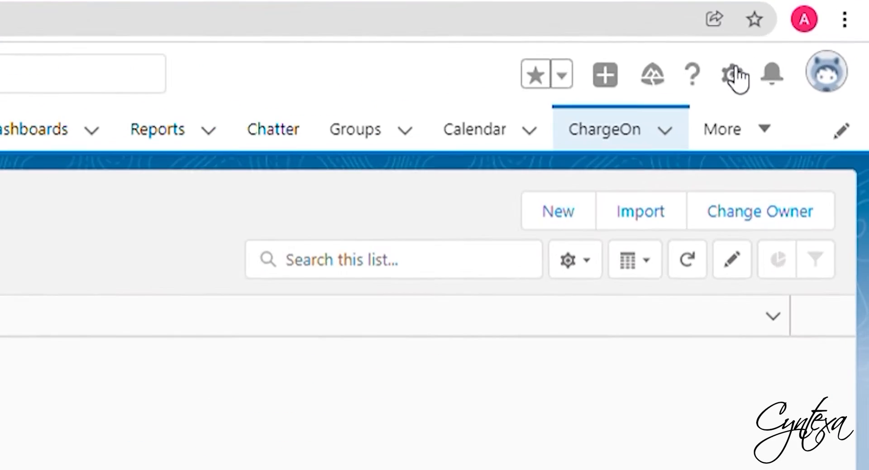
# Open Setup for the current app
pyautogui.click(733, 73)
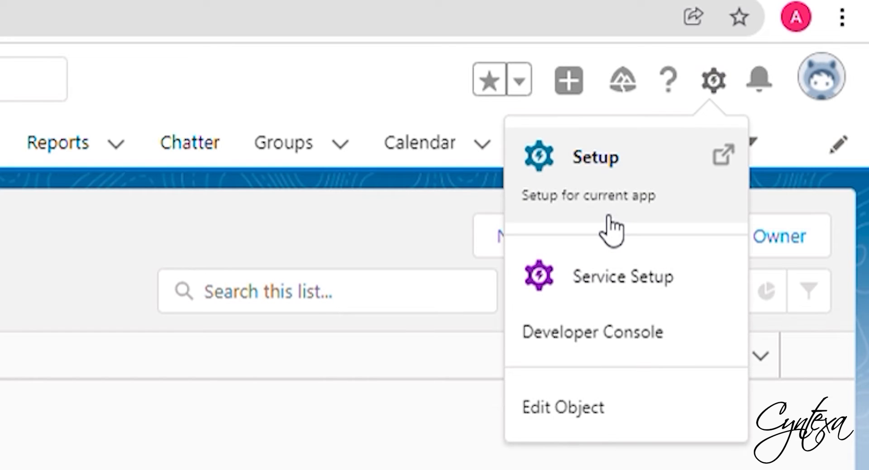
pyautogui.click(601, 217)
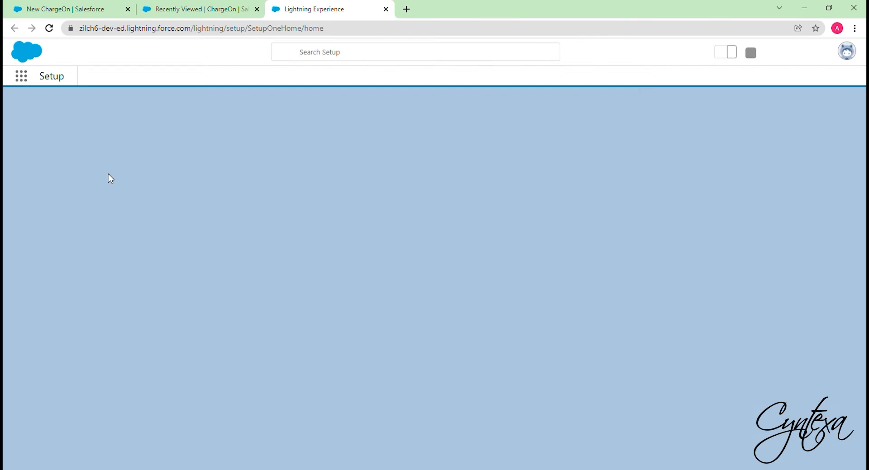
# Copy the Payment object's API name from Object Manager and paste it as the Object Name of a new ChargeOn record
pyautogui.click(140, 76)
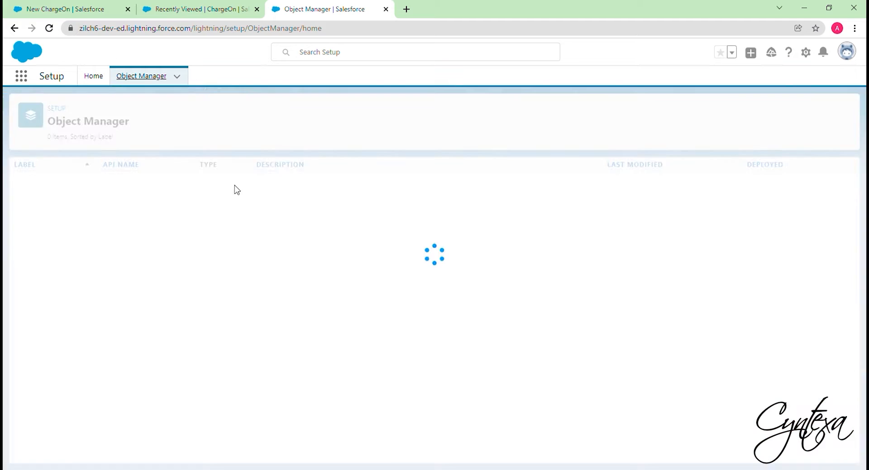
pyautogui.click(667, 113)
pyautogui.write('Payment')
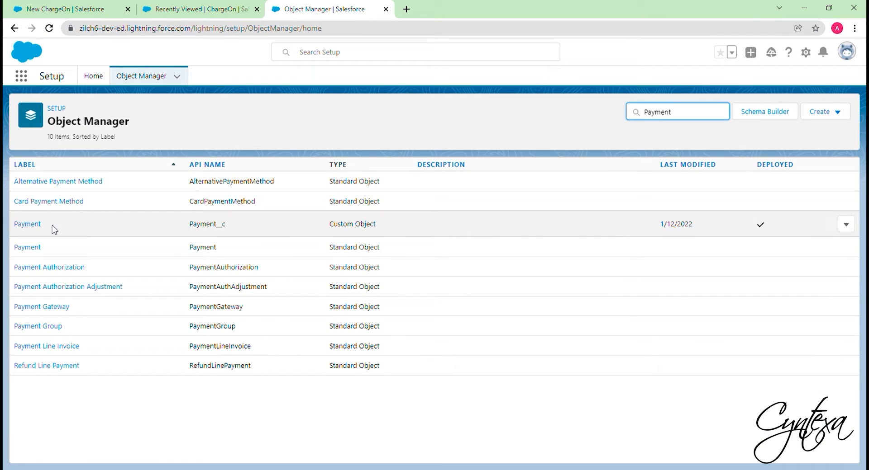
pyautogui.click(36, 226)
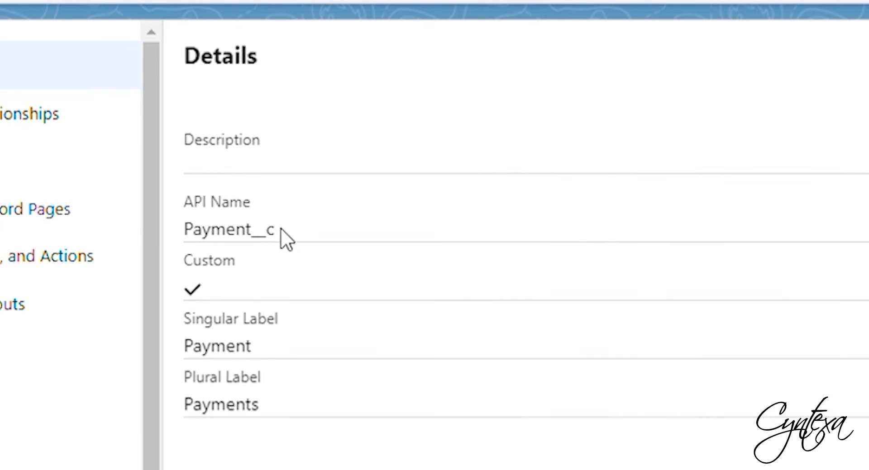
pyautogui.moveTo(281, 230); pyautogui.dragTo(198, 242)
pyautogui.hotkey('ctrl', 'c')
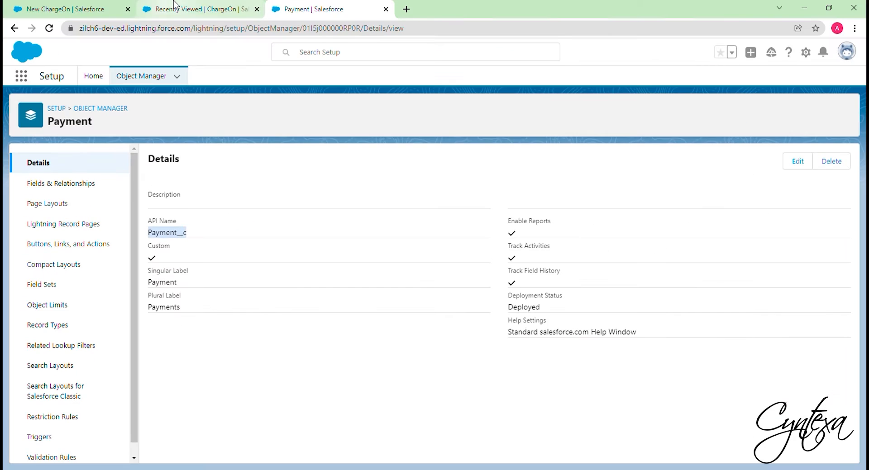
pyautogui.click(177, 8)
pyautogui.click(730, 112)
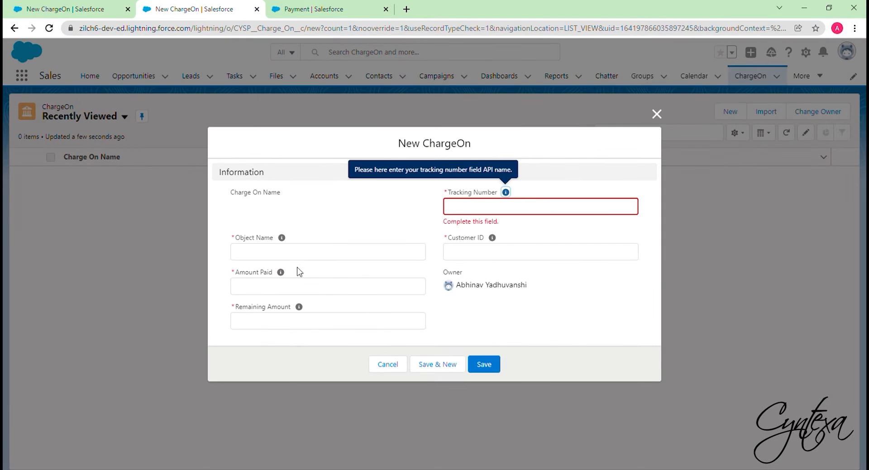
pyautogui.click(307, 258)
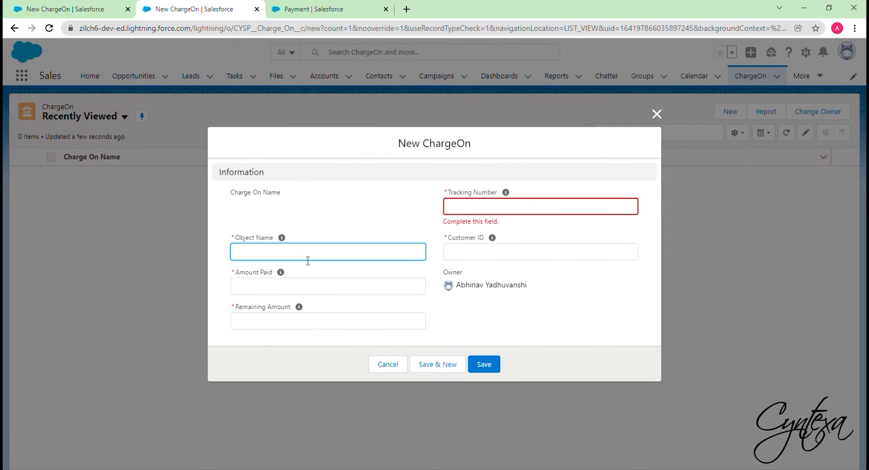
pyautogui.hotkey('ctrl', 'v')
# Copy the Amount_Paid__c field name from the Payment object's fields into the record's Amount Paid field
pyautogui.click(303, 290)
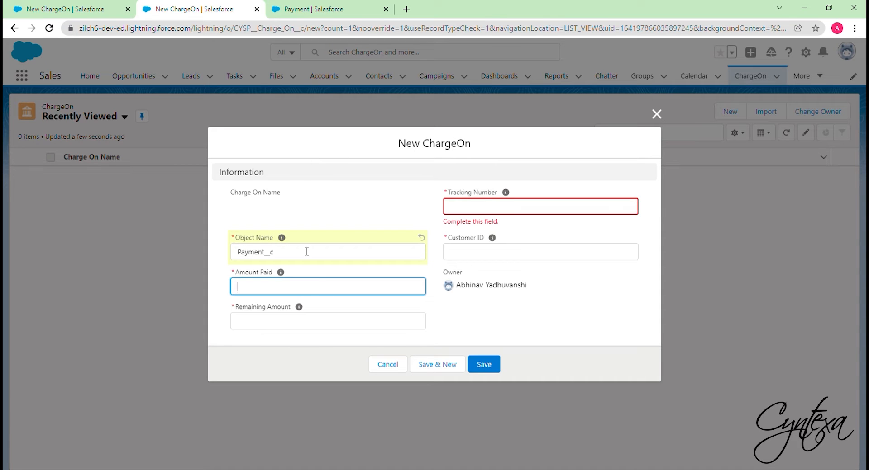
pyautogui.click(321, 8)
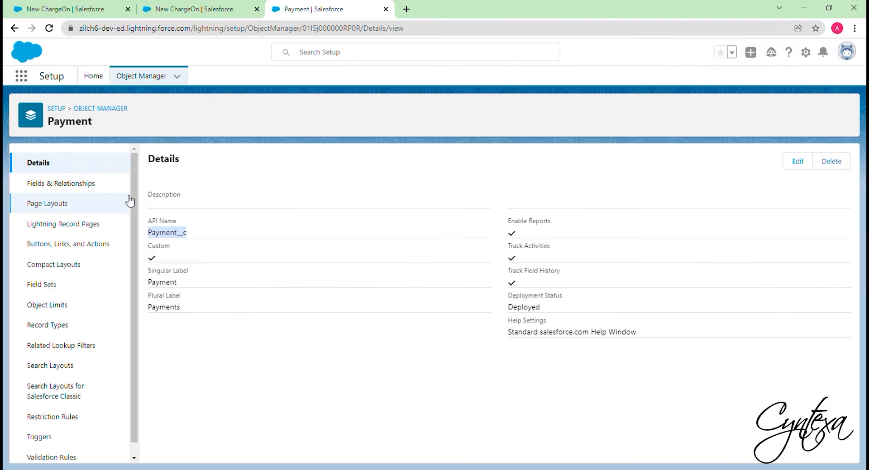
pyautogui.click(90, 185)
pyautogui.moveTo(283, 216); pyautogui.dragTo(337, 214)
pyautogui.hotkey('ctrl', 'c')
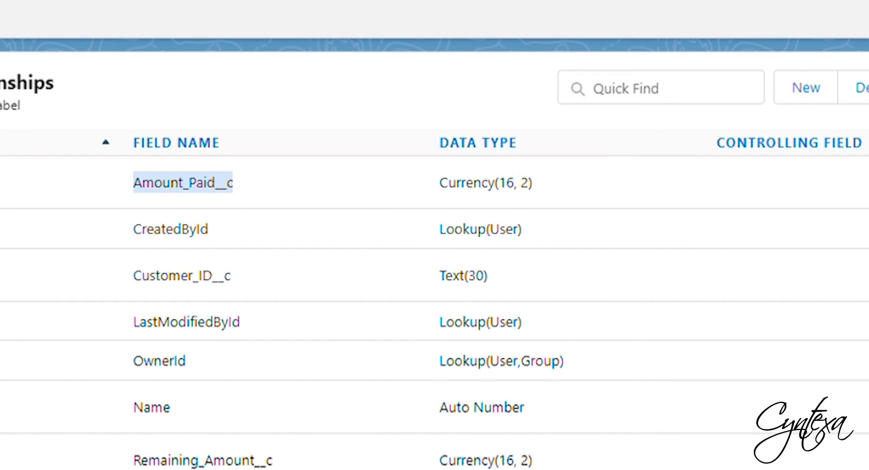
pyautogui.click(199, 9)
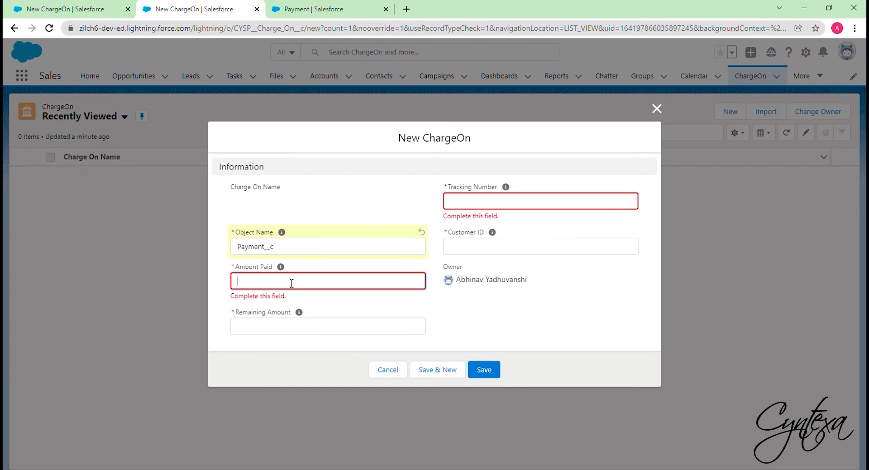
pyautogui.hotkey('ctrl', 'v')
# Copy the Remaining_Amount__c field name from the Payment fields into the record's Remaining Amount field
pyautogui.click(323, 299)
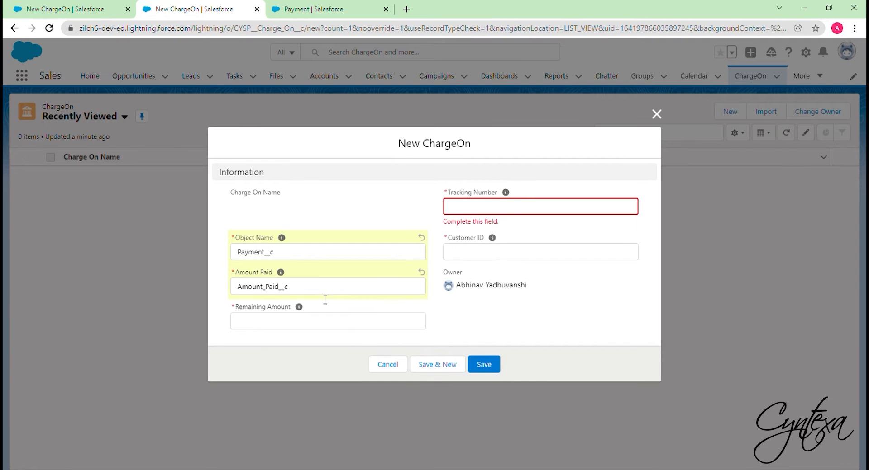
pyautogui.click(316, 9)
pyautogui.moveTo(284, 350); pyautogui.dragTo(356, 349)
pyautogui.hotkey('ctrl', 'c')
pyautogui.hotkey('ctrl', 'shift', 'Tab')
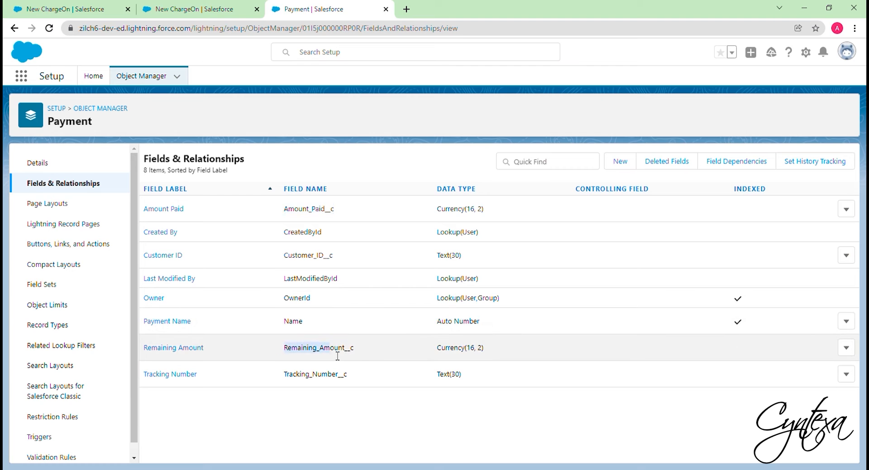
pyautogui.click(298, 322)
pyautogui.hotkey('ctrl', 'v')
# Copy the Tracking_Number__c field name from the Payment fields into the record's Tracking Number field
pyautogui.click(317, 9)
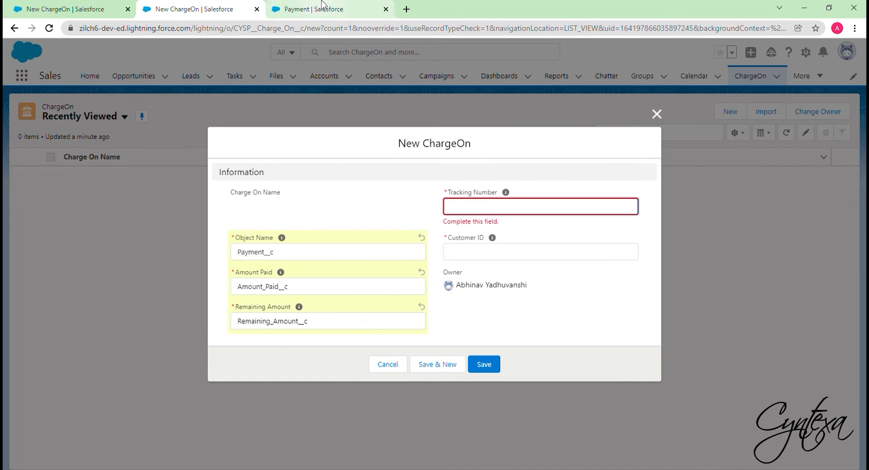
pyautogui.doubleClick(326, 375)
pyautogui.hotkey('ctrl', 'c')
pyautogui.click(208, 7)
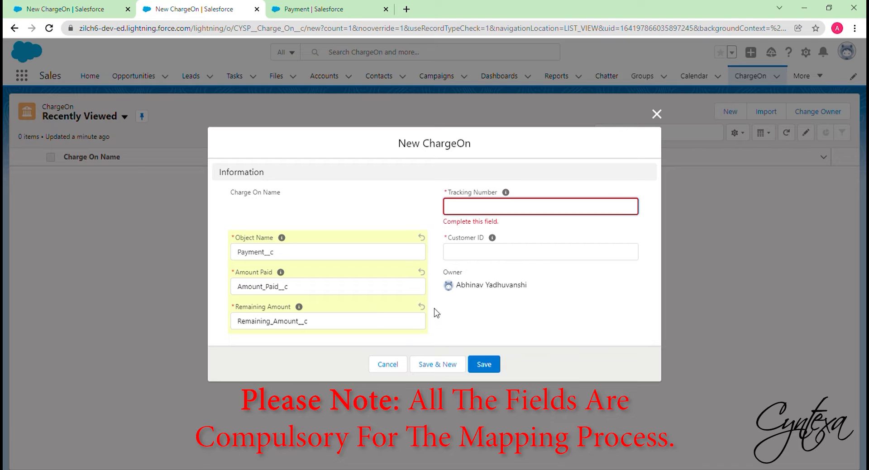
pyautogui.hotkey('ctrl', 'v')
# Fill the Customer ID field with the copied Customer_ID__c field name and save the ChargeOn record
pyautogui.click(477, 253)
pyautogui.click(290, 7)
pyautogui.doubleClick(308, 256)
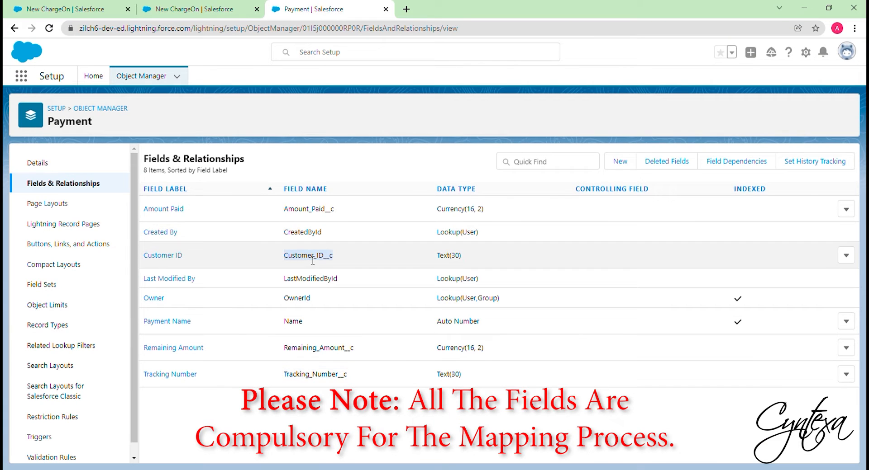
pyautogui.hotkey('ctrl', 'c')
pyautogui.hotkey('ctrl', 'shift', 'Tab')
pyautogui.hotkey('ctrl', 'v')
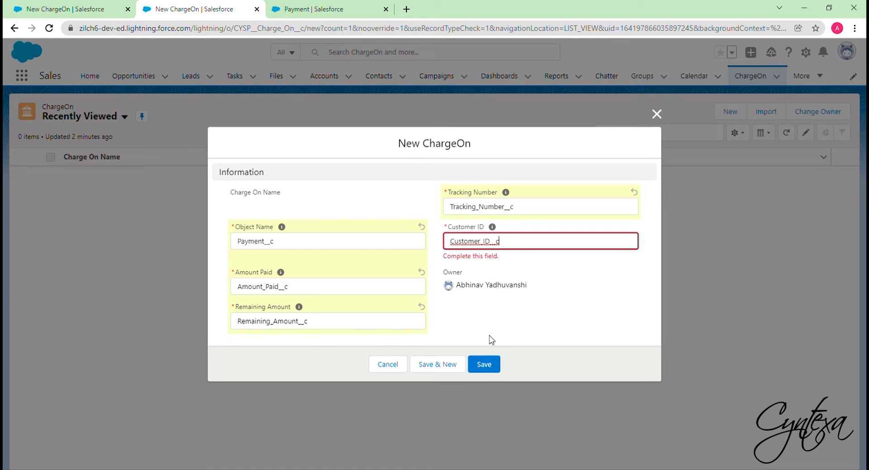
pyautogui.click(489, 367)
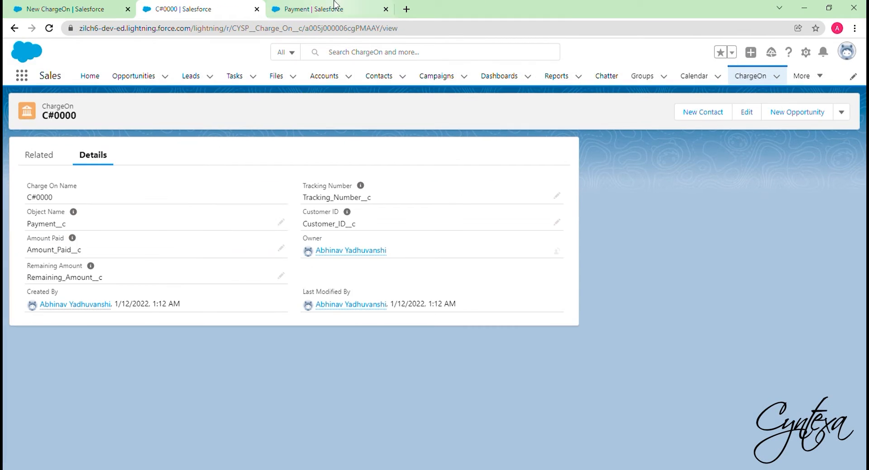
# Start a new action on the Payment object, choosing Lightning Component type with component CYSP:stripe
pyautogui.click(333, 9)
pyautogui.click(158, 85)
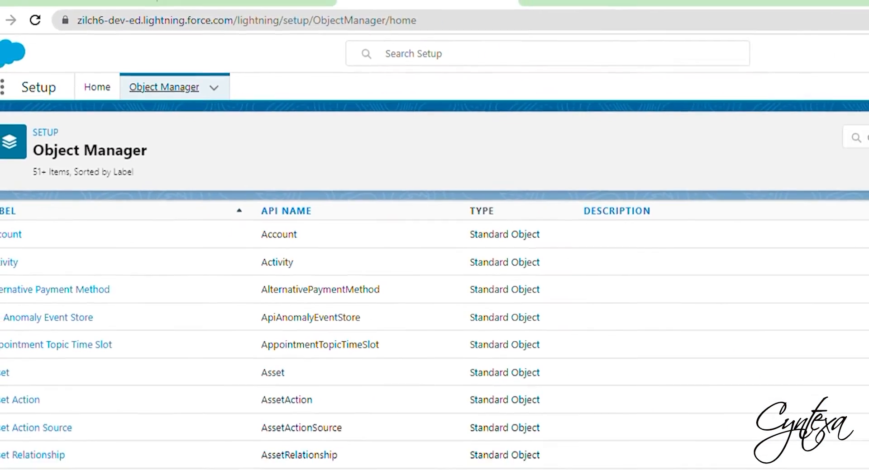
pyautogui.click(673, 115)
pyautogui.write('Payment')
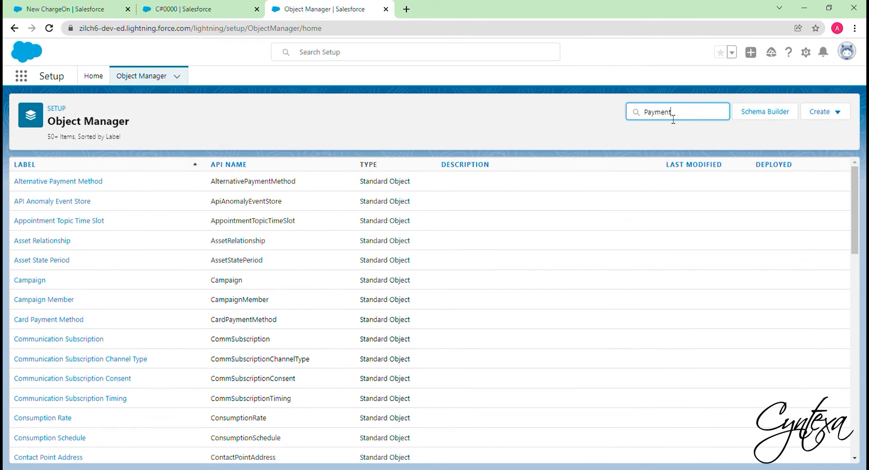
pyautogui.click(37, 225)
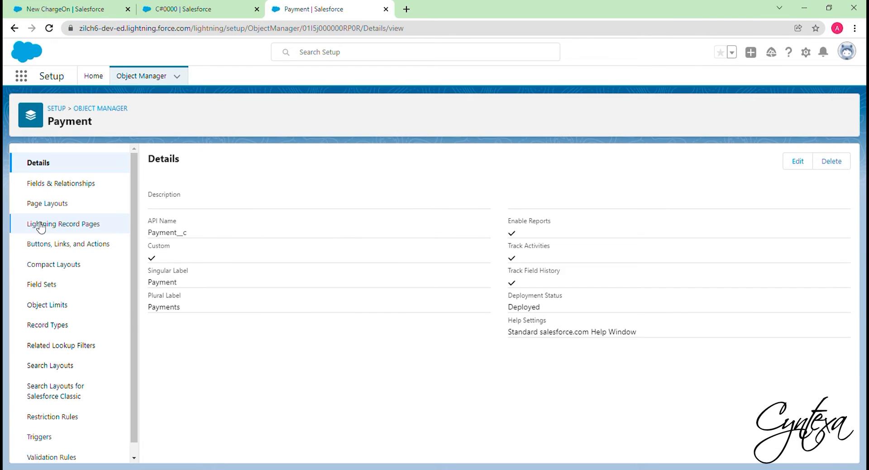
pyautogui.click(65, 246)
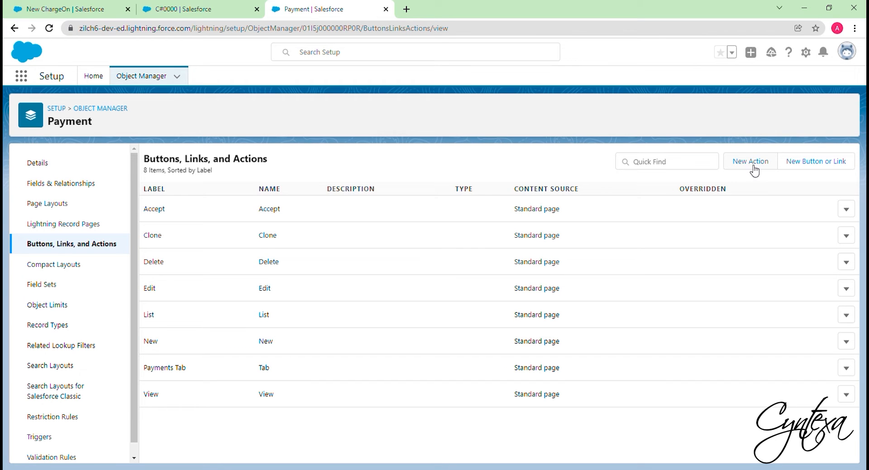
pyautogui.click(754, 171)
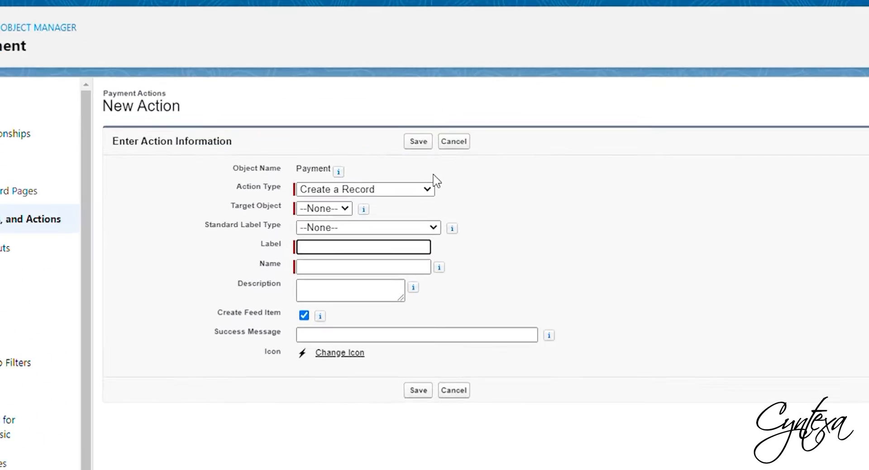
pyautogui.click(480, 123)
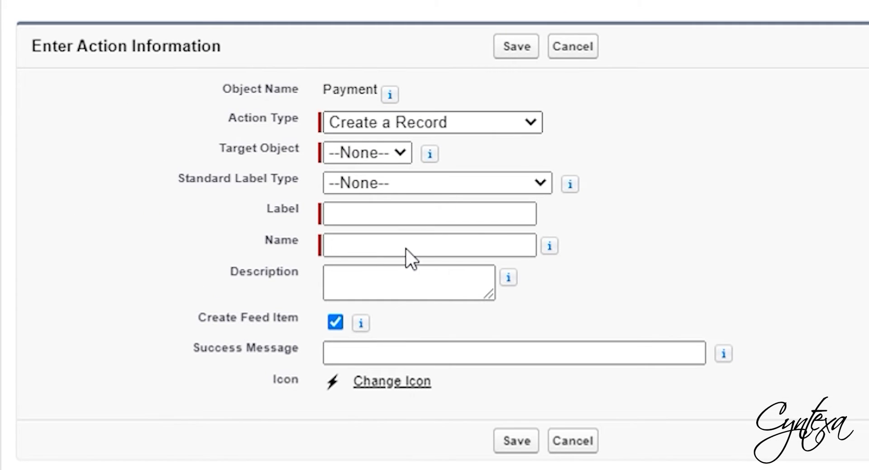
pyautogui.click(404, 258)
pyautogui.click(460, 160)
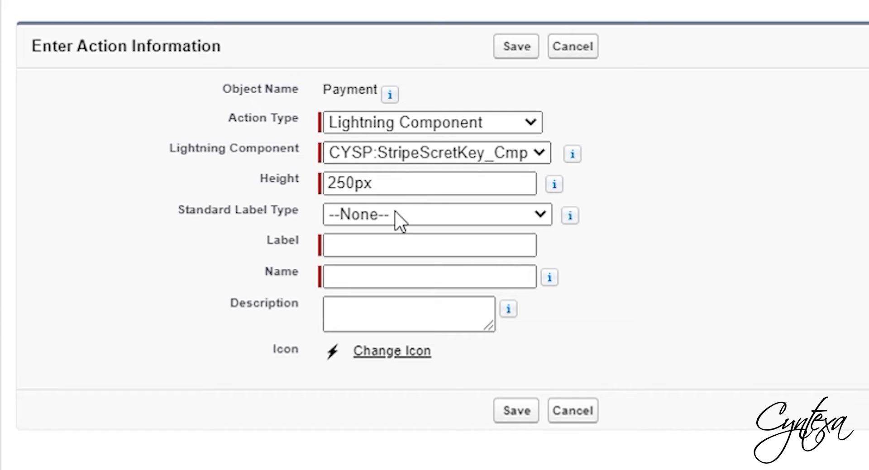
pyautogui.click(379, 216)
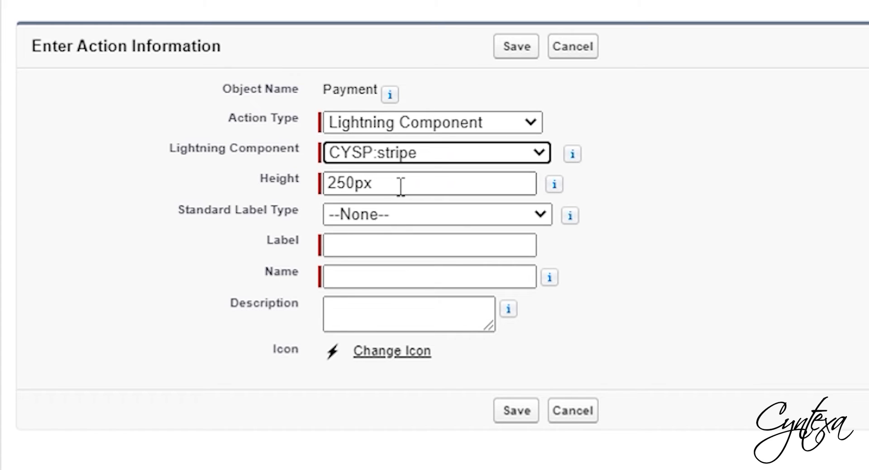
# Label the new action Payment and save it
pyautogui.click(390, 267)
pyautogui.write('Payment')
pyautogui.click(390, 285)
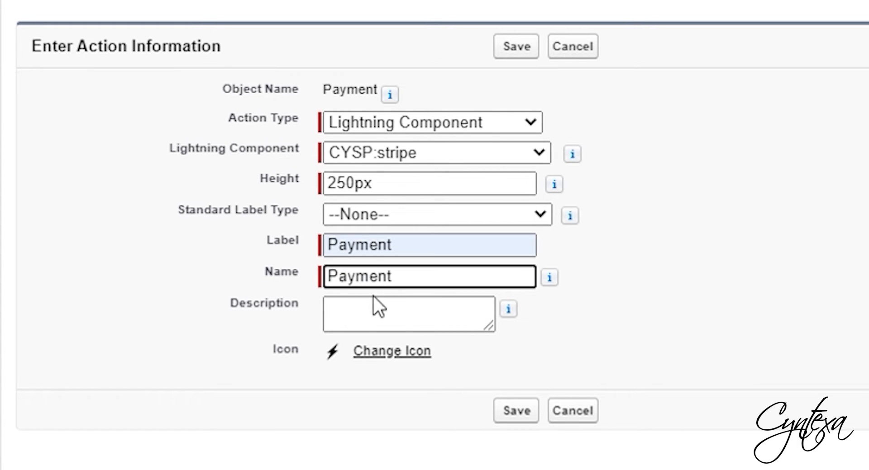
pyautogui.click(513, 412)
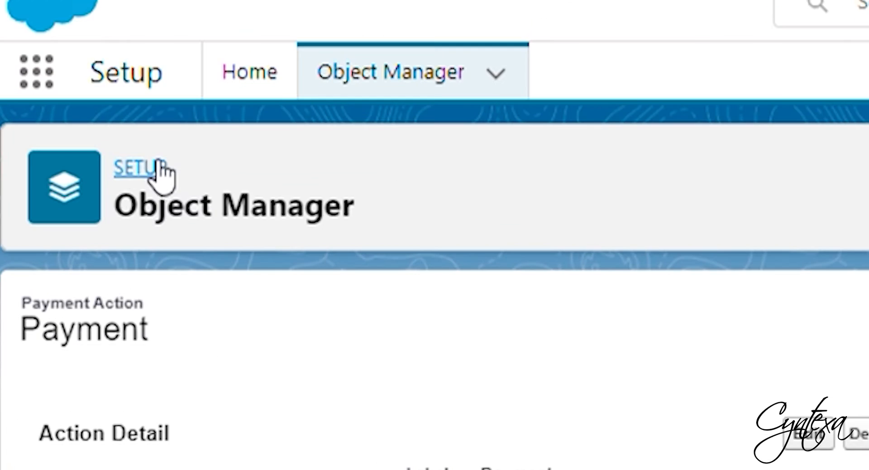
# Edit the Payment Layout to add the Payment action to the Salesforce Mobile and Lightning Experience Actions section, then save it
pyautogui.click(62, 109)
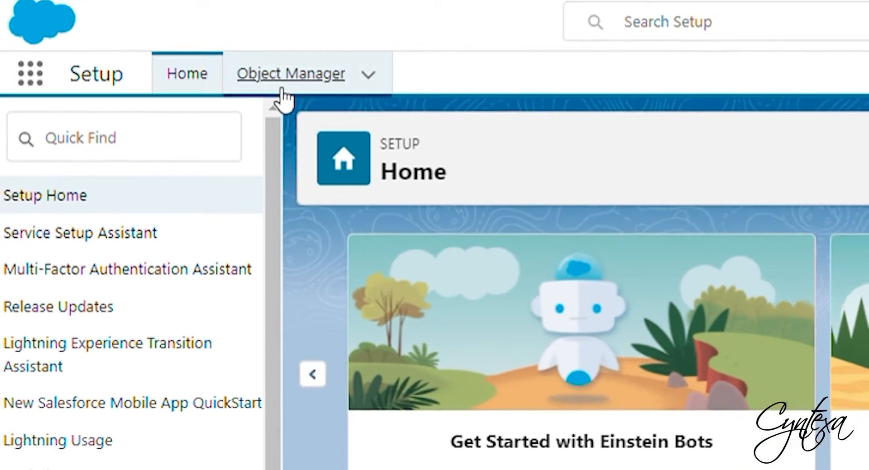
pyautogui.click(138, 82)
pyautogui.click(655, 115)
pyautogui.write('payment')
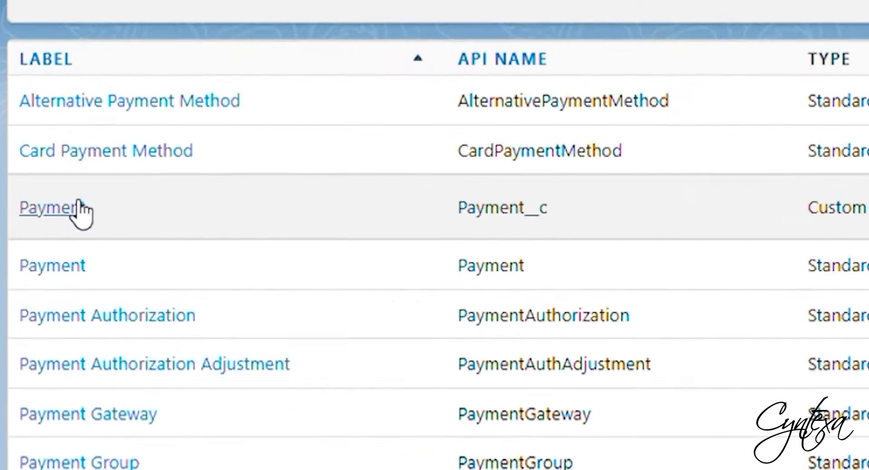
pyautogui.click(77, 209)
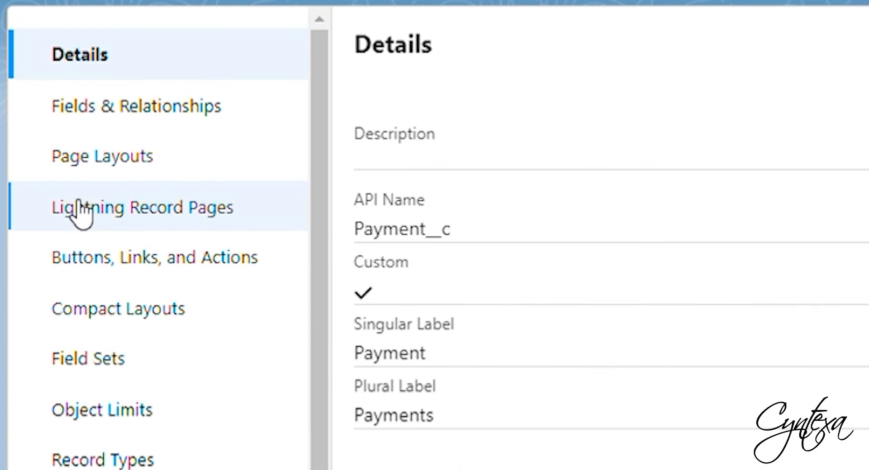
pyautogui.click(119, 150)
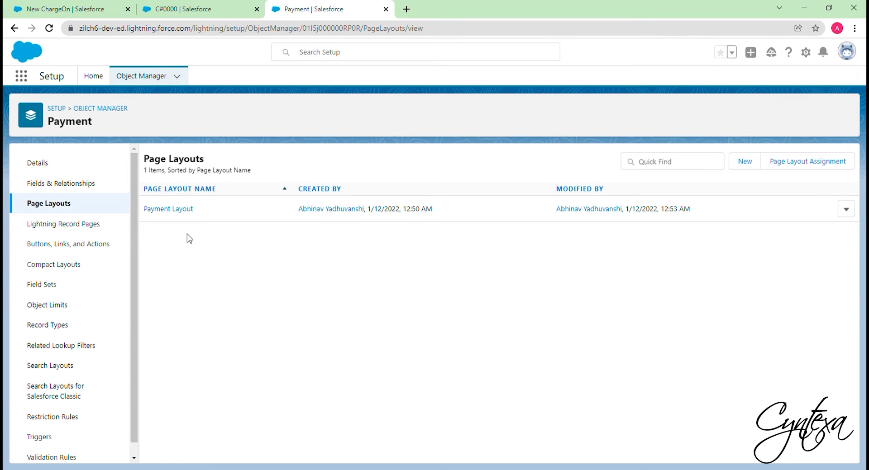
pyautogui.click(846, 209)
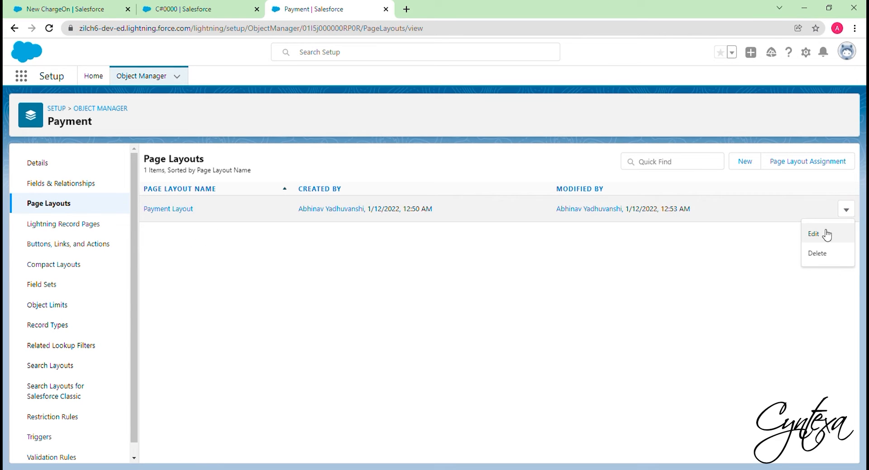
pyautogui.click(826, 235)
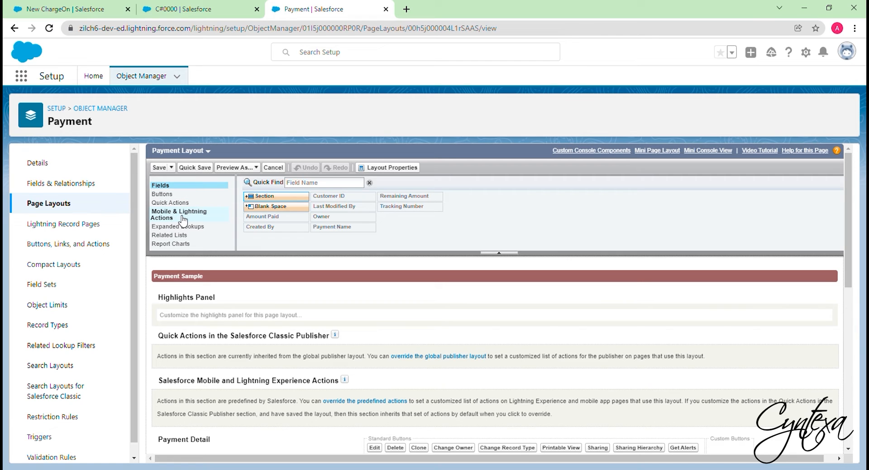
pyautogui.click(182, 217)
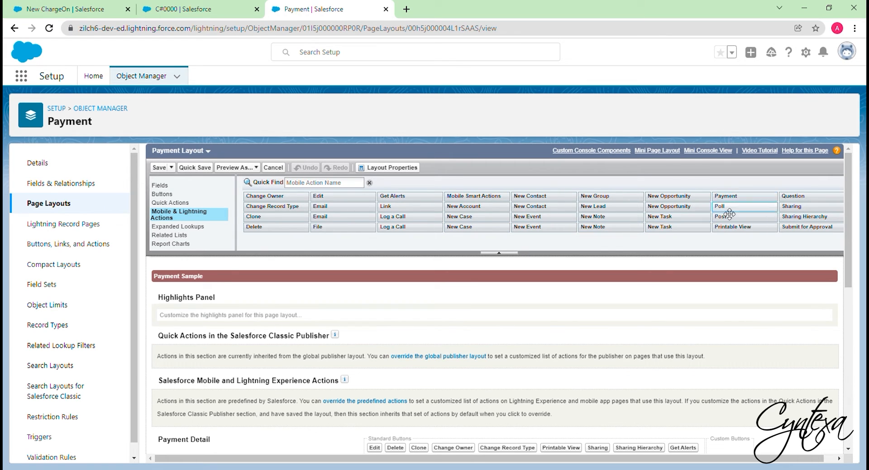
pyautogui.moveTo(729, 214); pyautogui.dragTo(391, 409)
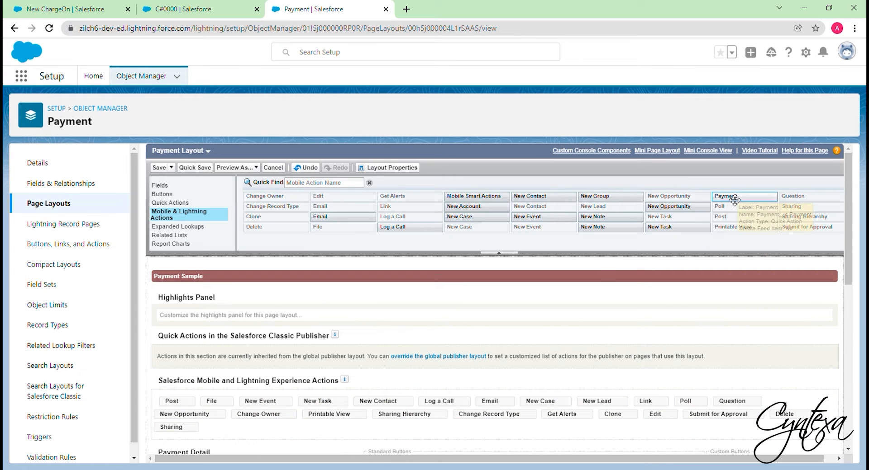
pyautogui.moveTo(733, 200); pyautogui.dragTo(164, 407)
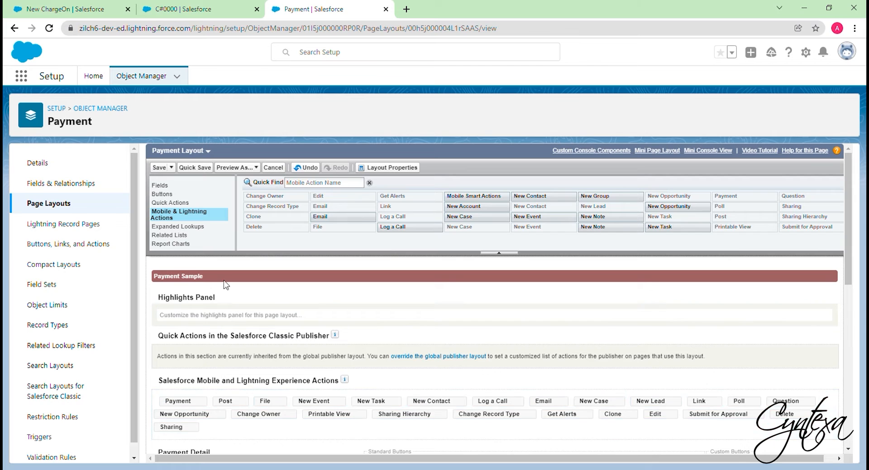
pyautogui.click(158, 167)
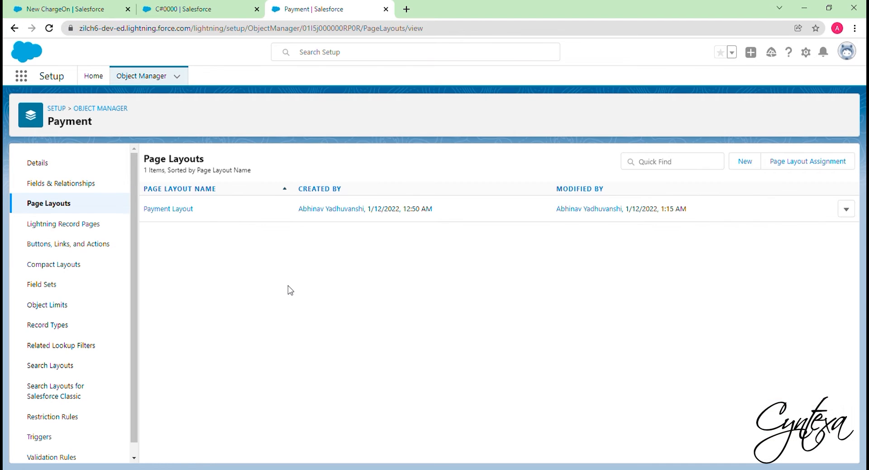
pyautogui.click(93, 76)
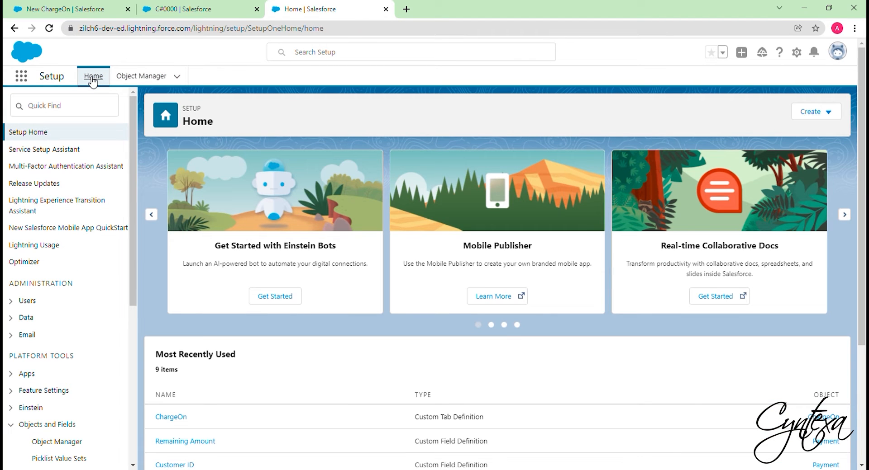
# Open the Key custom metadata records, clear the Publishable_key and Secret_key values of the CYSP Stripe record, and save it
pyautogui.click(70, 112)
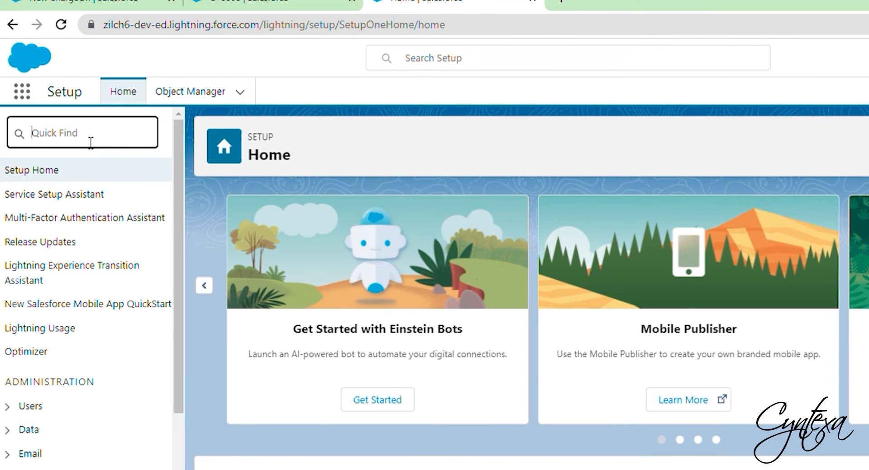
pyautogui.write('custom m')
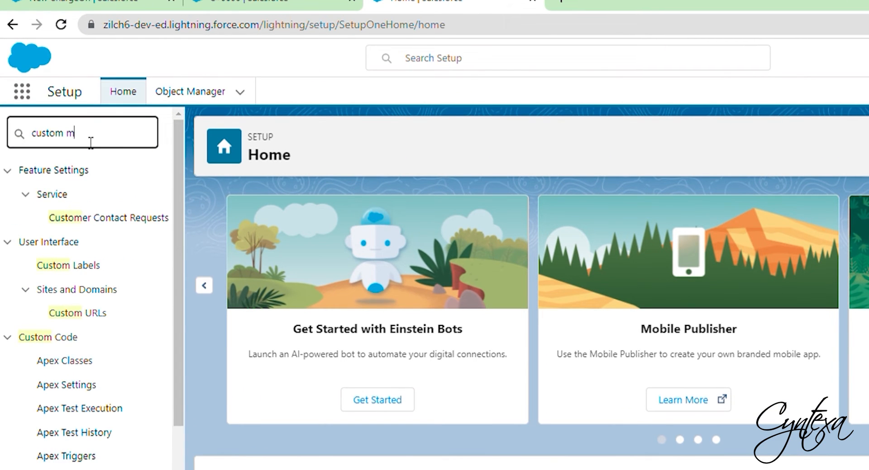
pyautogui.write('eta')
pyautogui.click(63, 200)
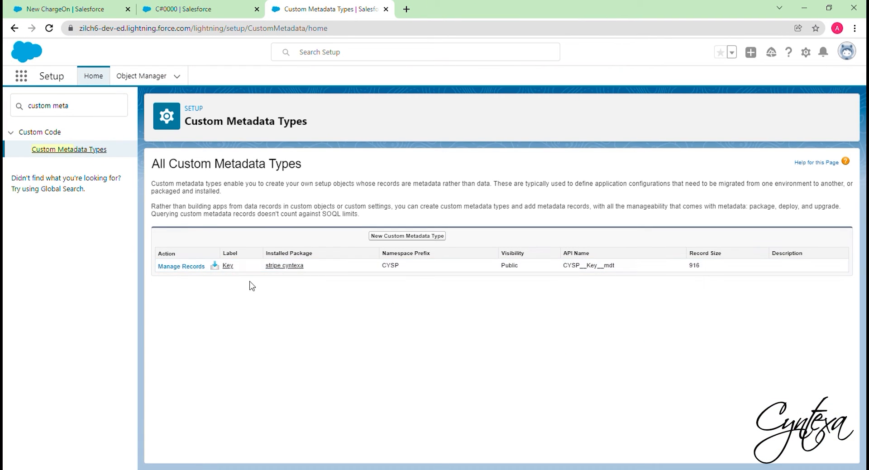
pyautogui.click(191, 267)
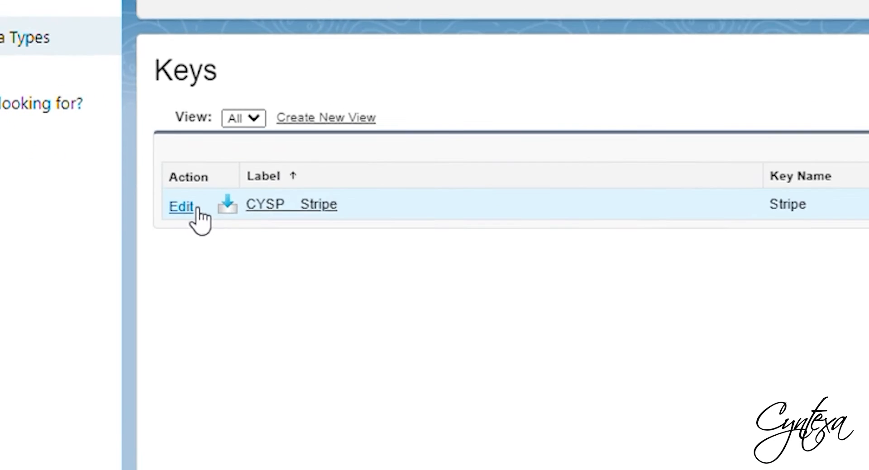
pyautogui.click(164, 223)
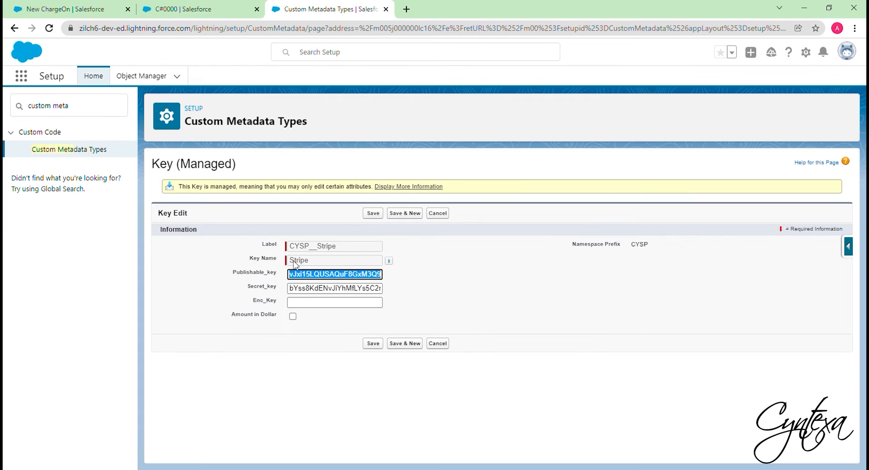
pyautogui.press('BackSpace')
pyautogui.press('Tab')
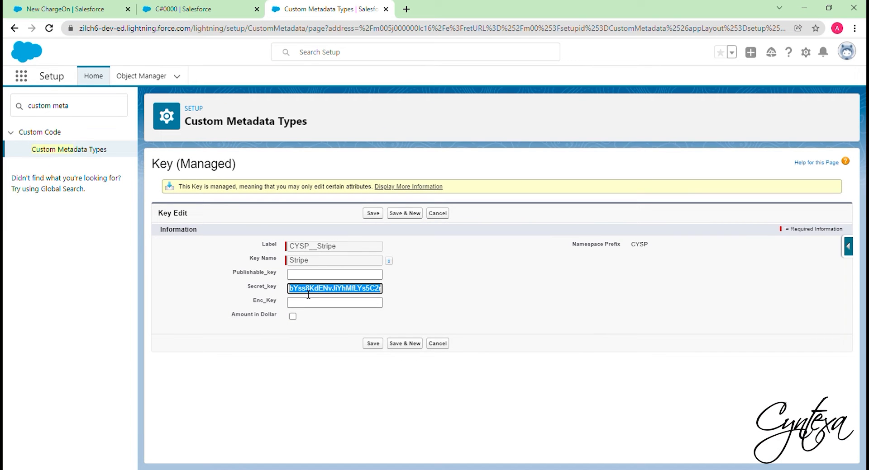
pyautogui.press('BackSpace')
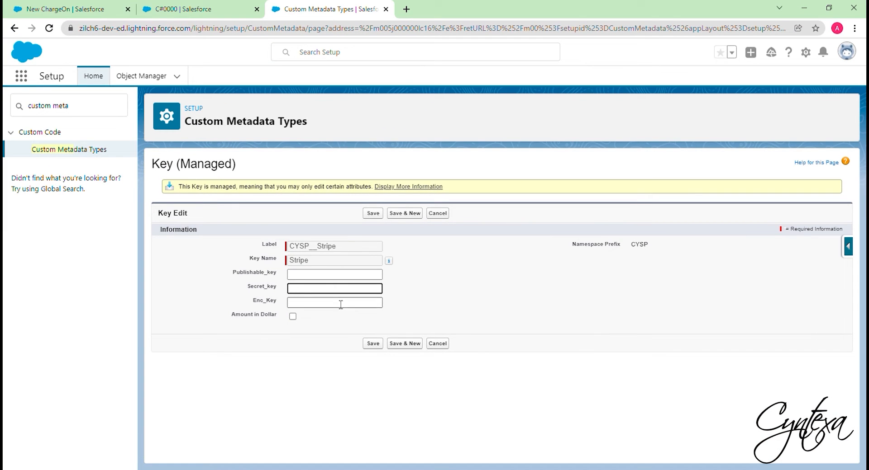
pyautogui.click(368, 345)
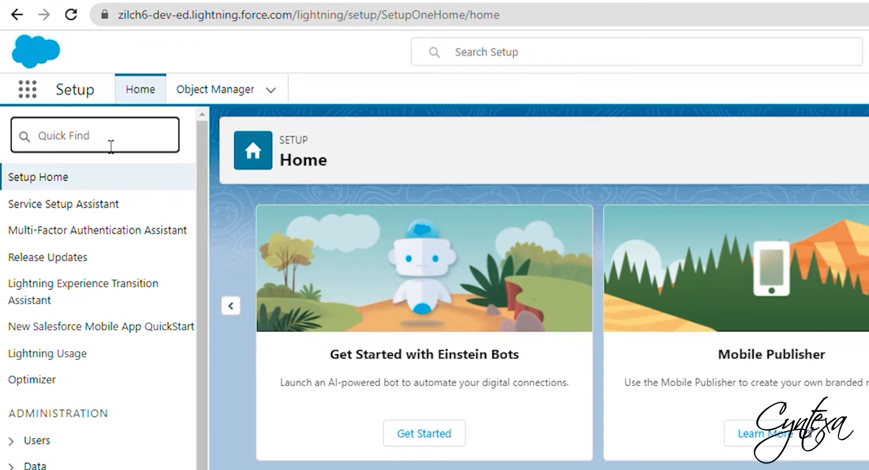
# Enable Deploy Metadata from Non-Certified Package Versions via Apex in Apex Settings and save
pyautogui.write('Ap')
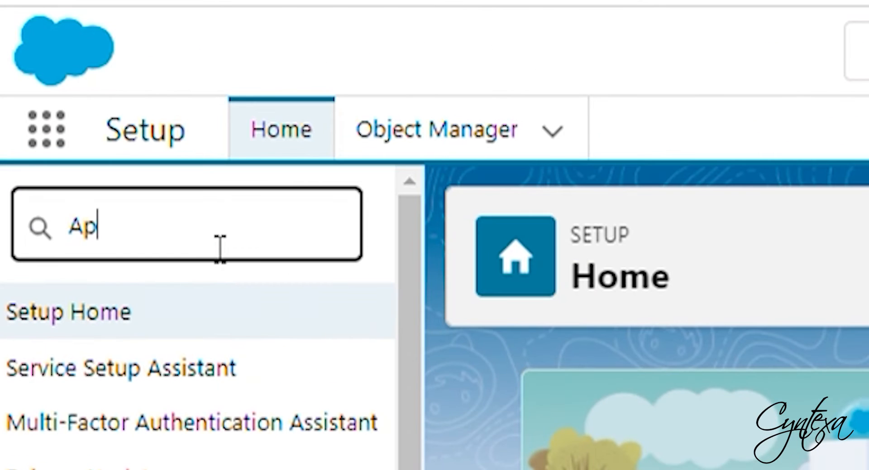
pyautogui.write('ex setting')
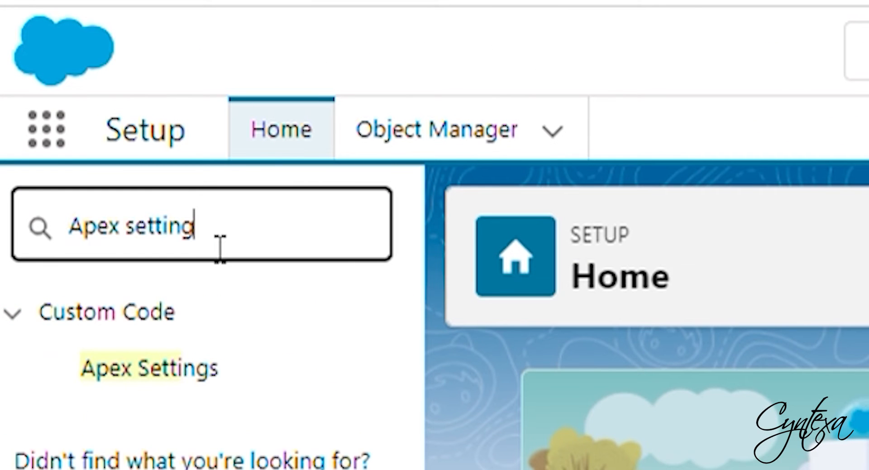
pyautogui.click(193, 376)
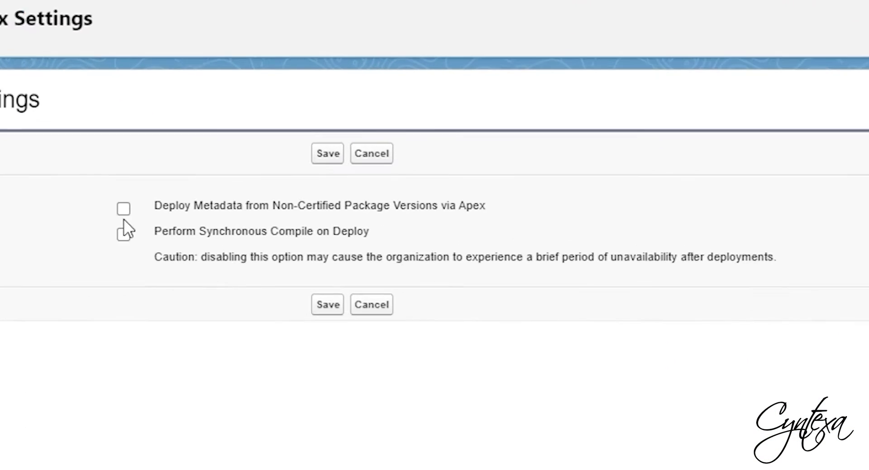
pyautogui.click(271, 221)
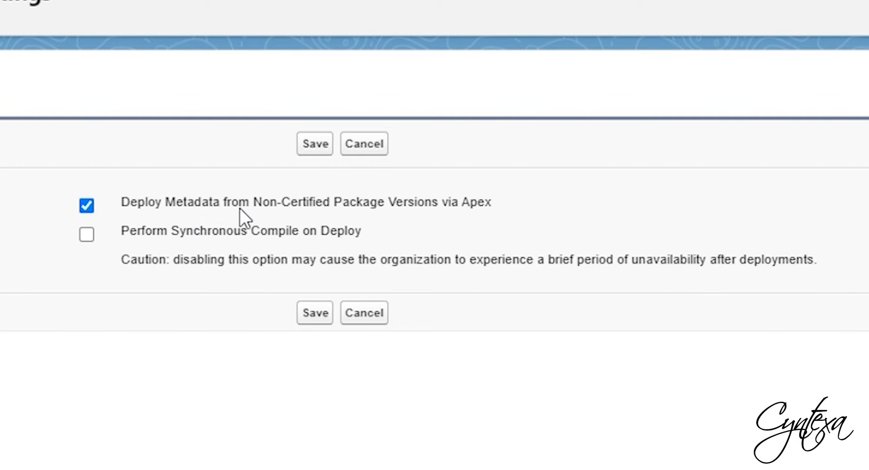
pyautogui.click(316, 314)
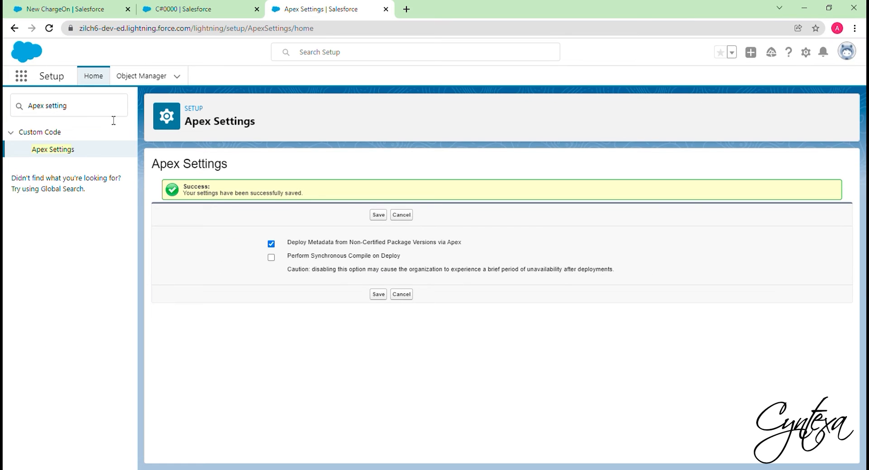
pyautogui.moveTo(100, 111); pyautogui.dragTo(8, 111)
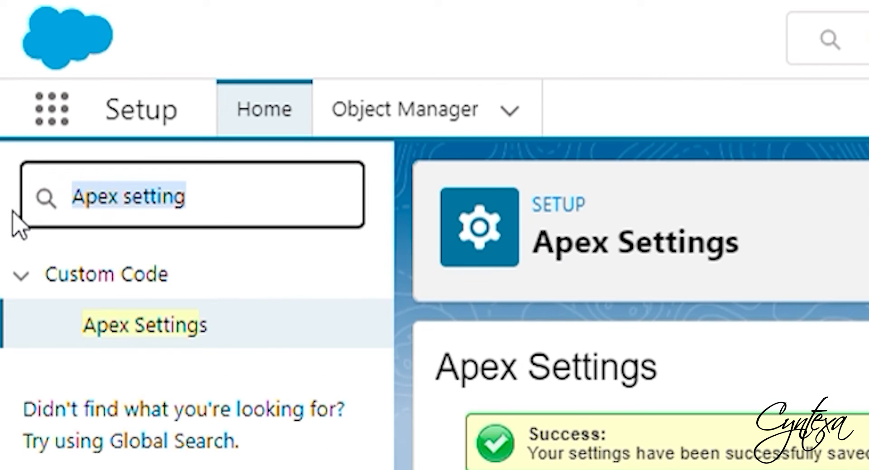
pyautogui.write('Remote')
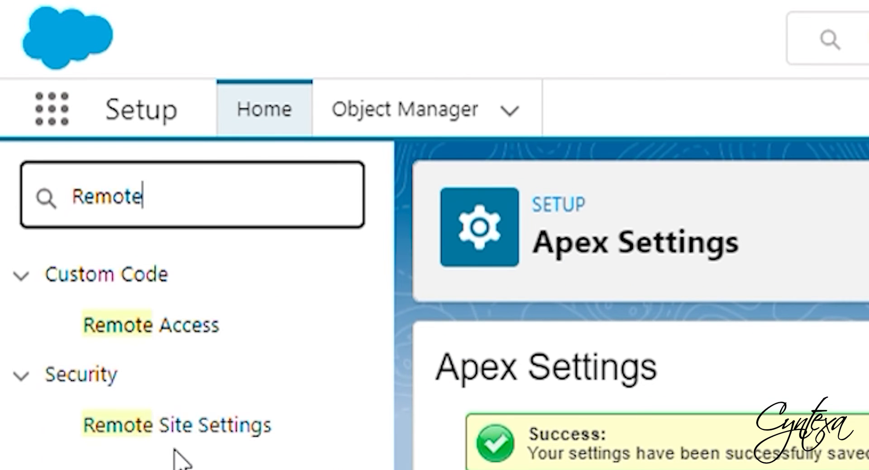
pyautogui.click(188, 432)
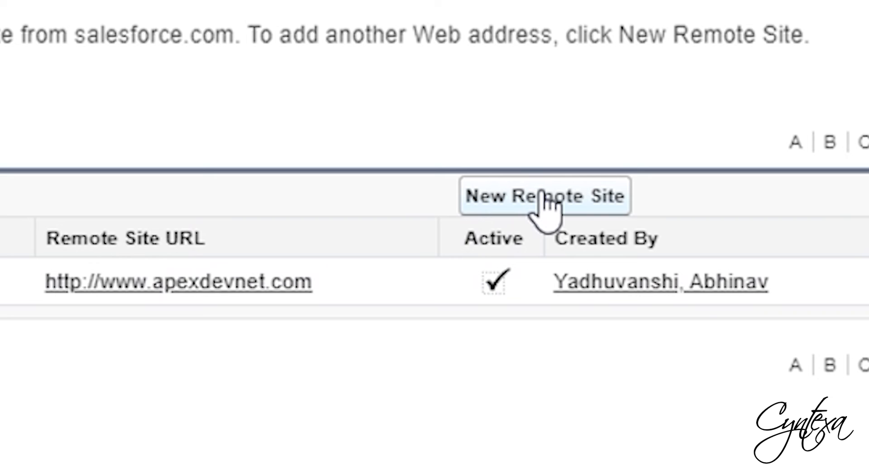
pyautogui.click(534, 202)
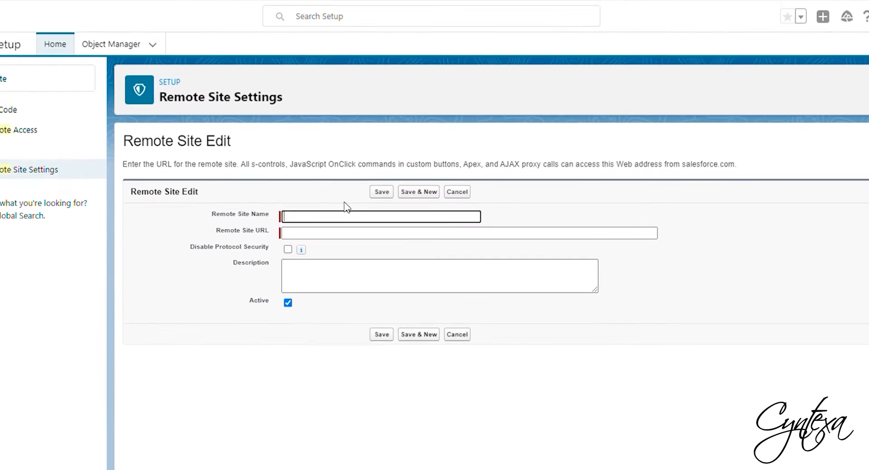
pyautogui.write('Stripe')
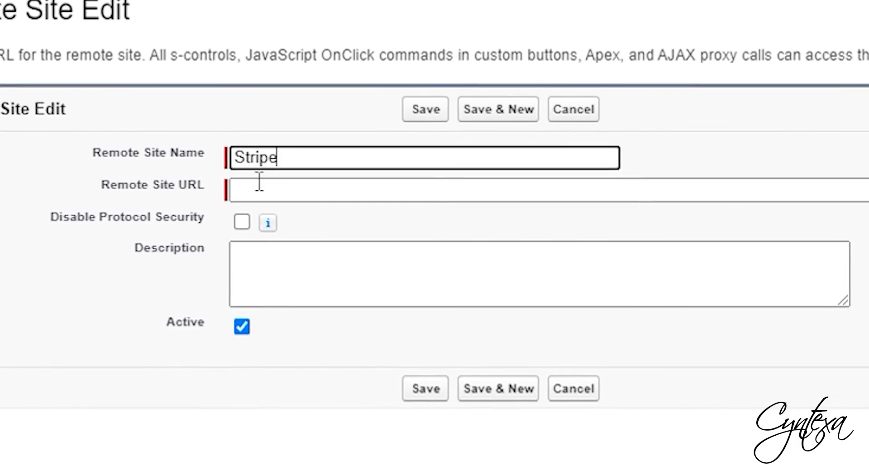
pyautogui.click(308, 225)
pyautogui.write('https://api.stripe.com')
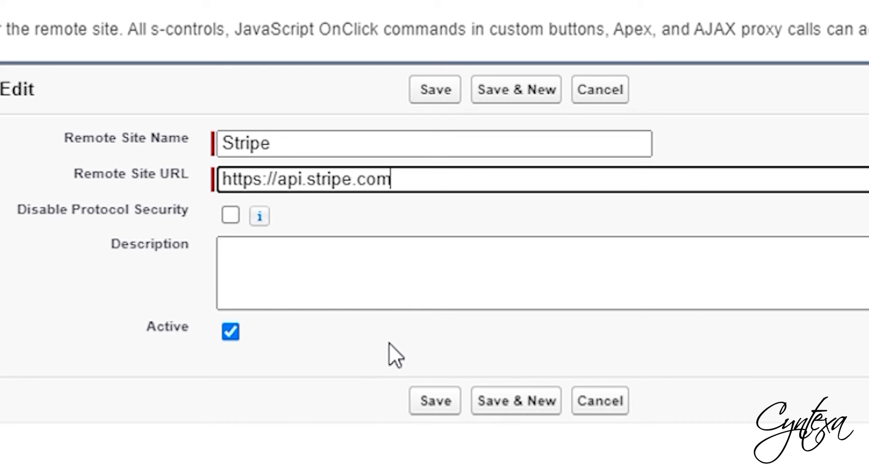
pyautogui.click(441, 400)
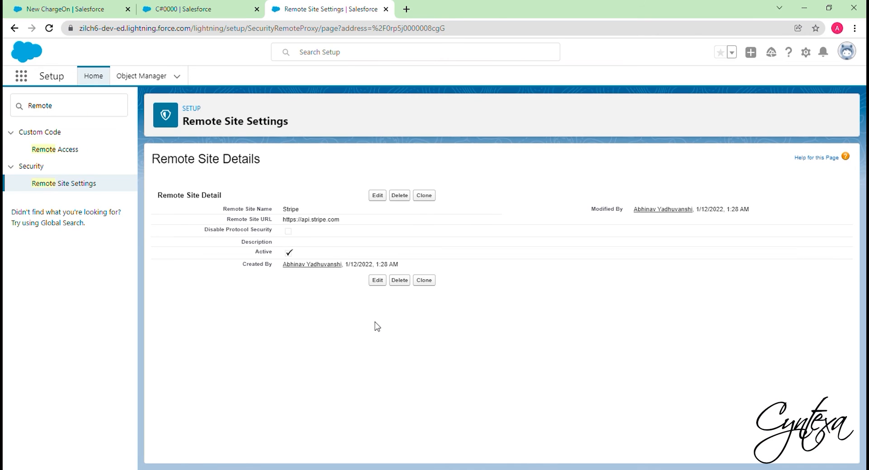
pyautogui.moveTo(111, 159); pyautogui.dragTo(36, 168)
pyautogui.write('C')
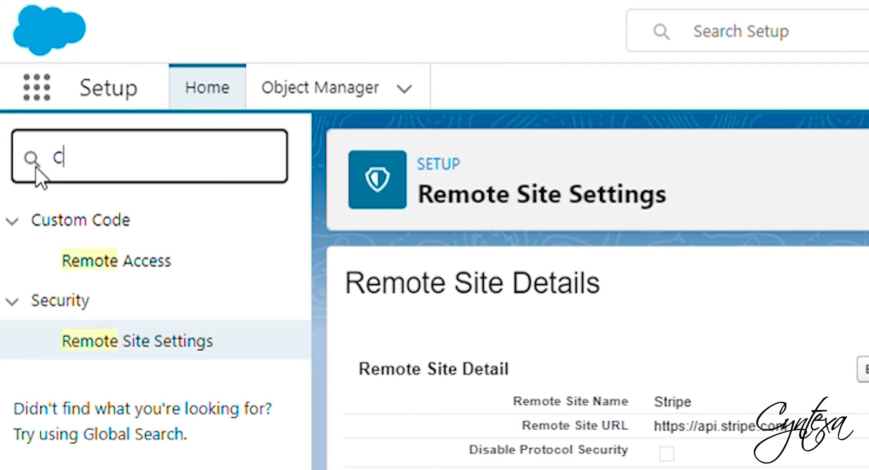
pyautogui.write('ustom setting')
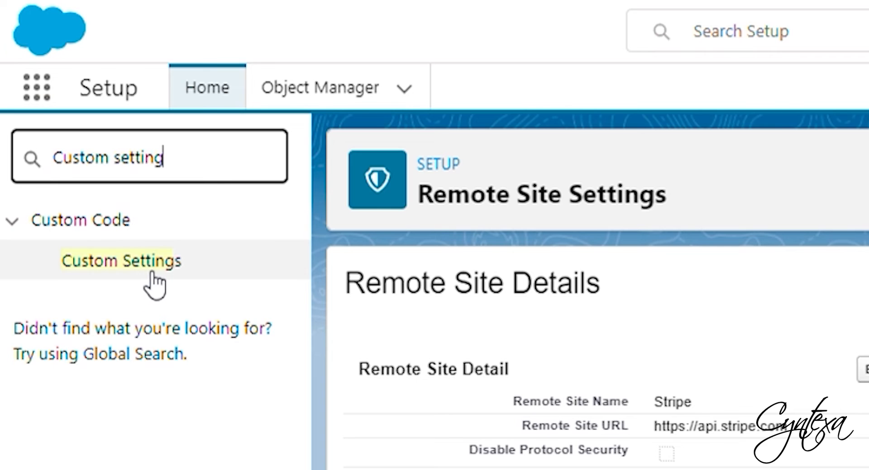
pyautogui.click(146, 267)
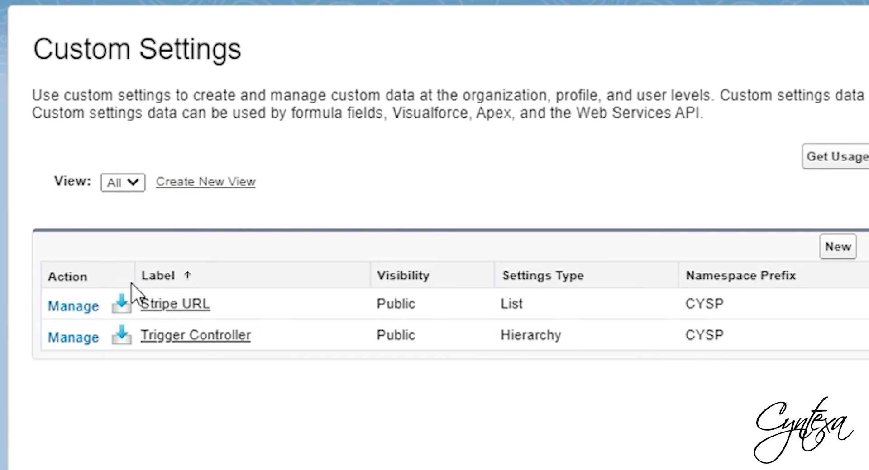
pyautogui.click(89, 309)
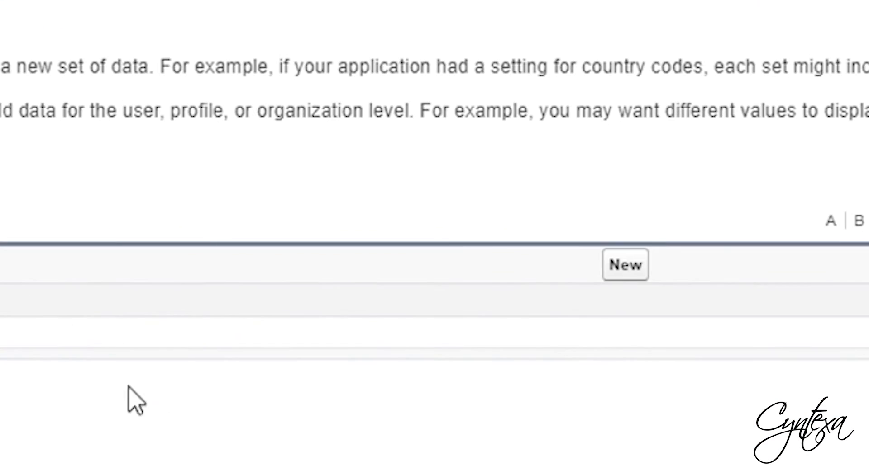
pyautogui.click(642, 276)
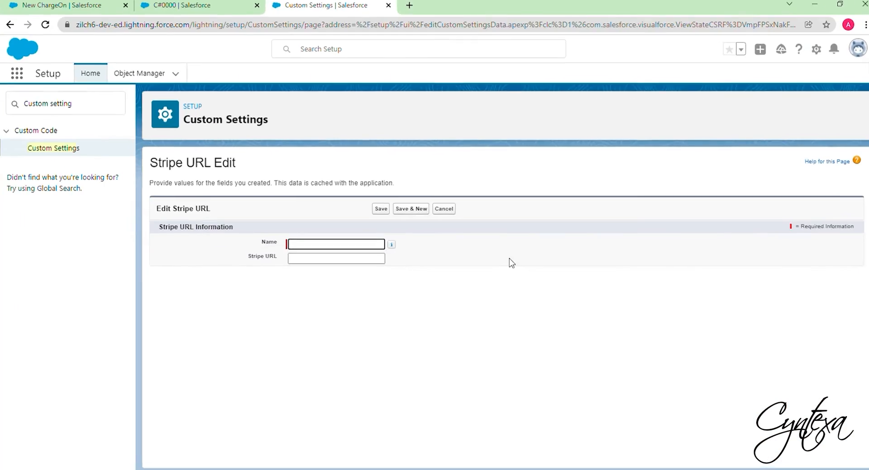
pyautogui.write('URL')
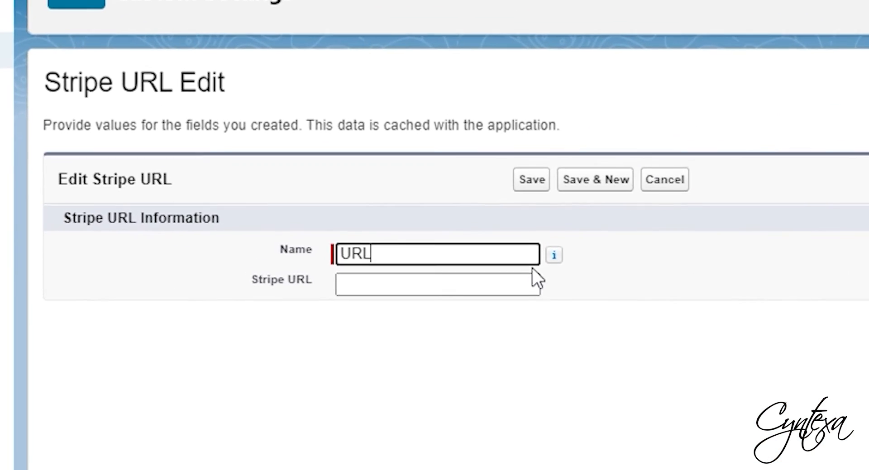
pyautogui.click(402, 274)
pyautogui.write('https:')
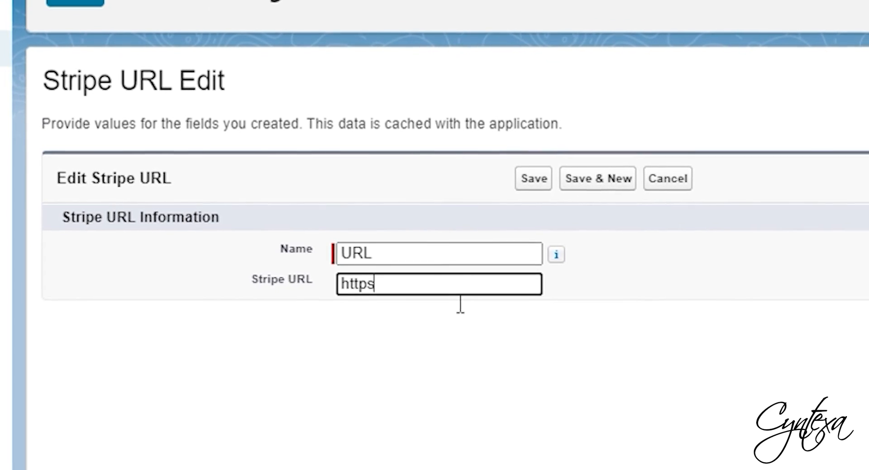
pyautogui.write('//api.')
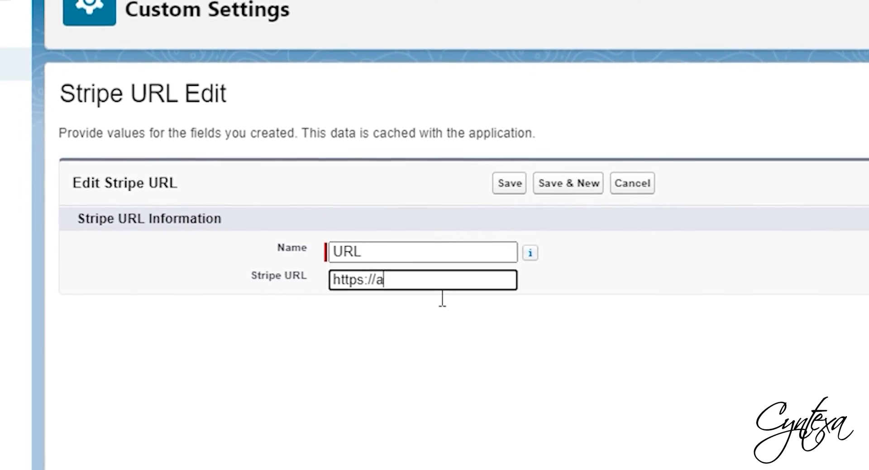
pyautogui.write('stripoe')
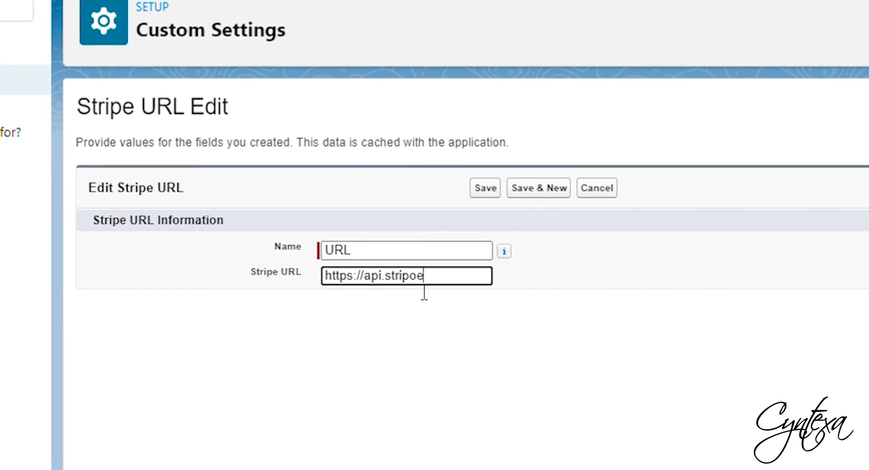
pyautogui.press('BackSpace')
pyautogui.press('BackSpace')
pyautogui.write('e.com/v')
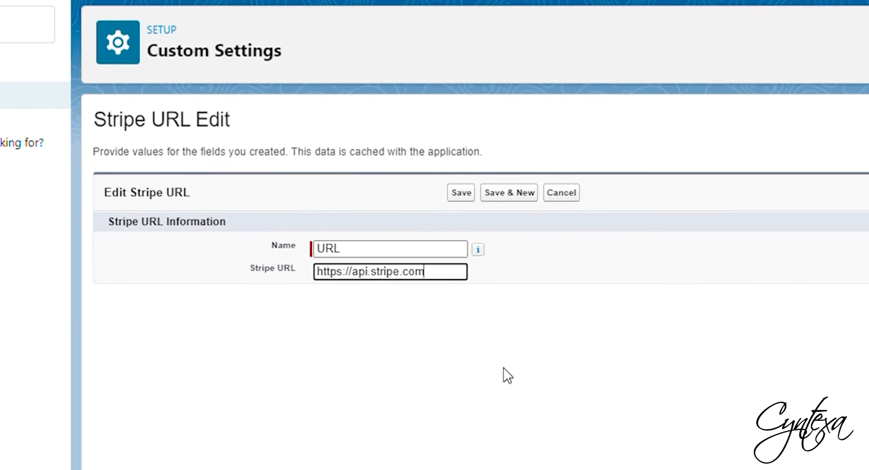
pyautogui.write('1/')
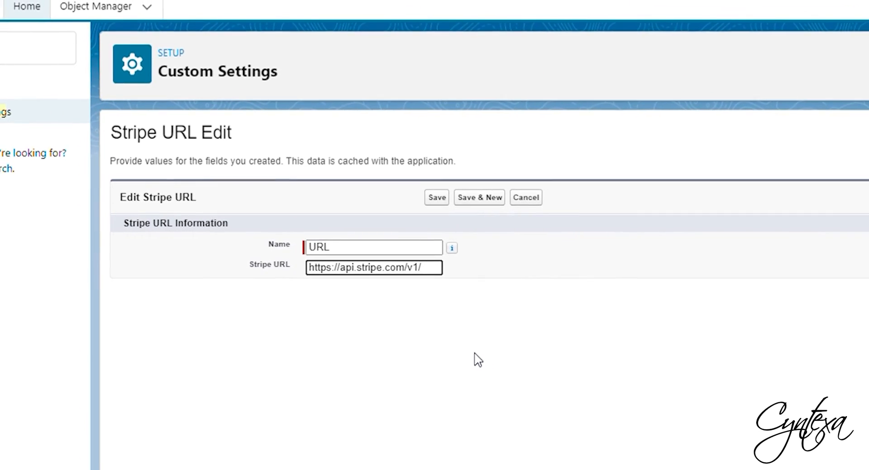
pyautogui.click(449, 195)
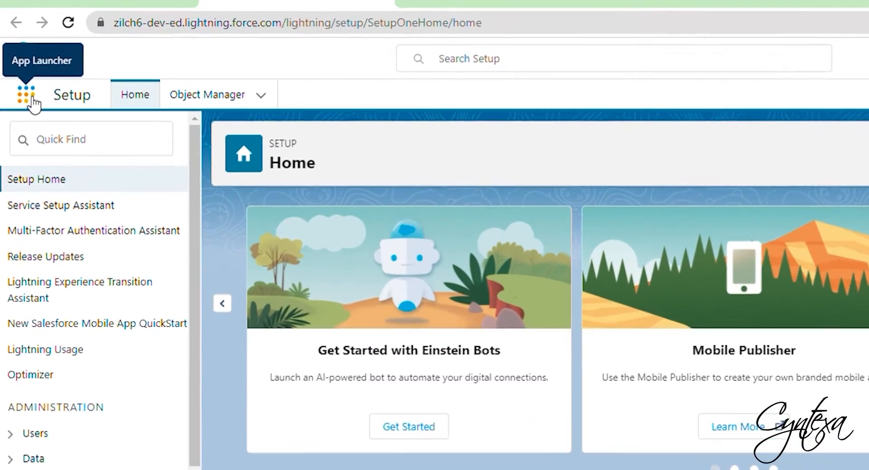
# Open the Payments app item and create a new Payment record with a Remaining Amount of 100
pyautogui.click(20, 76)
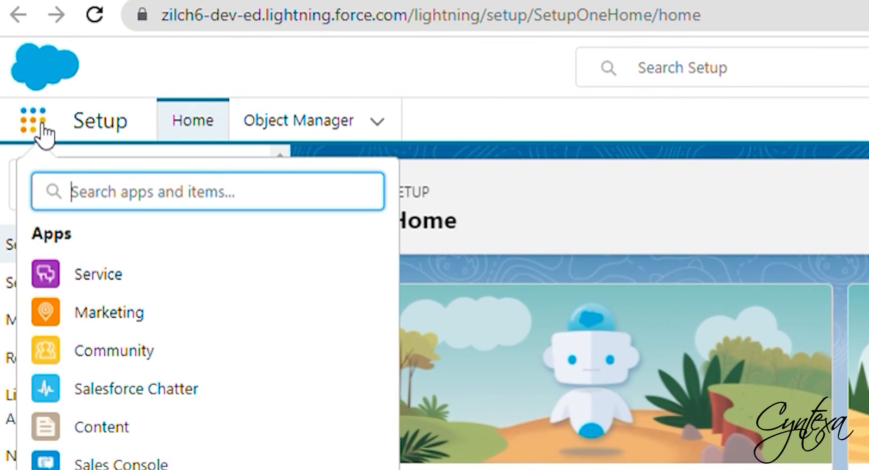
pyautogui.write('payments')
pyautogui.click(68, 376)
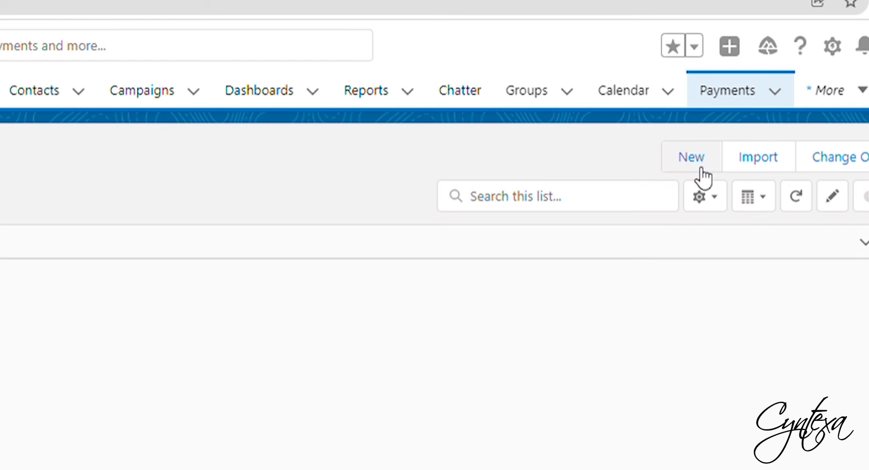
pyautogui.click(697, 158)
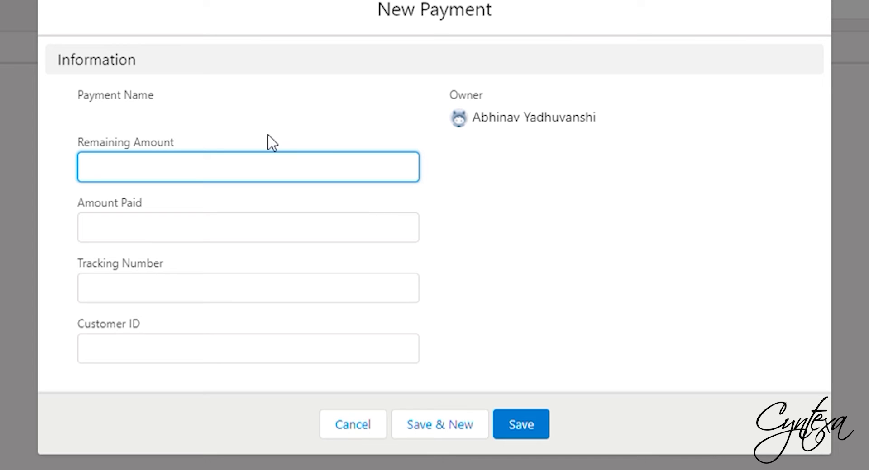
pyautogui.write('100')
pyautogui.click(496, 256)
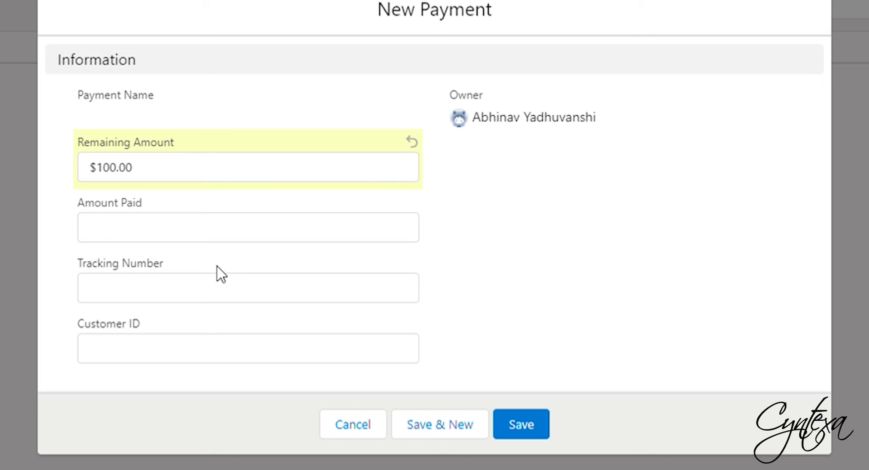
pyautogui.click(537, 421)
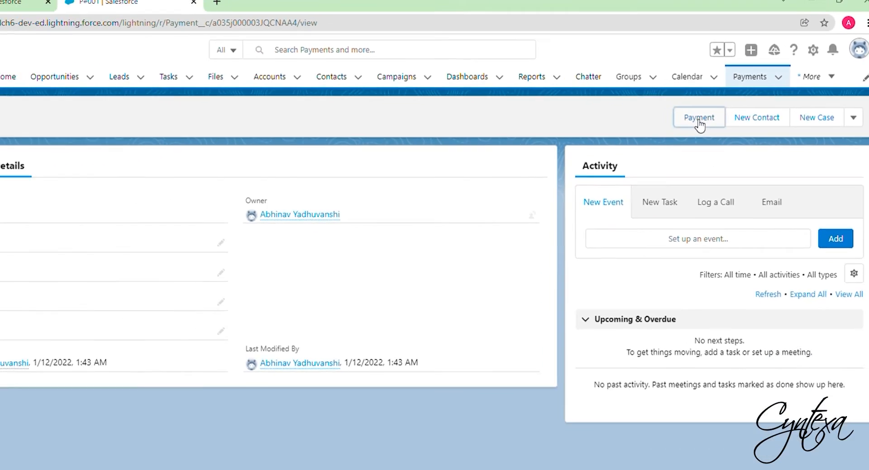
# Start a one-time Card Payment from the record's Payment action and open the key editor
pyautogui.click(666, 150)
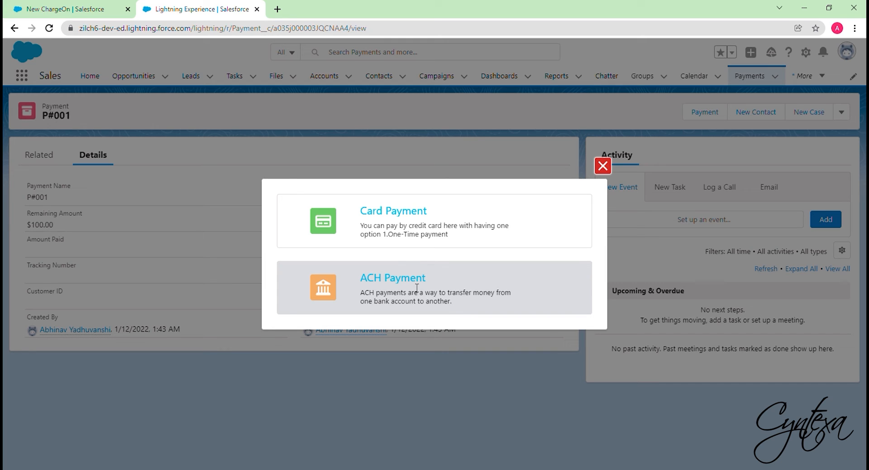
pyautogui.click(426, 232)
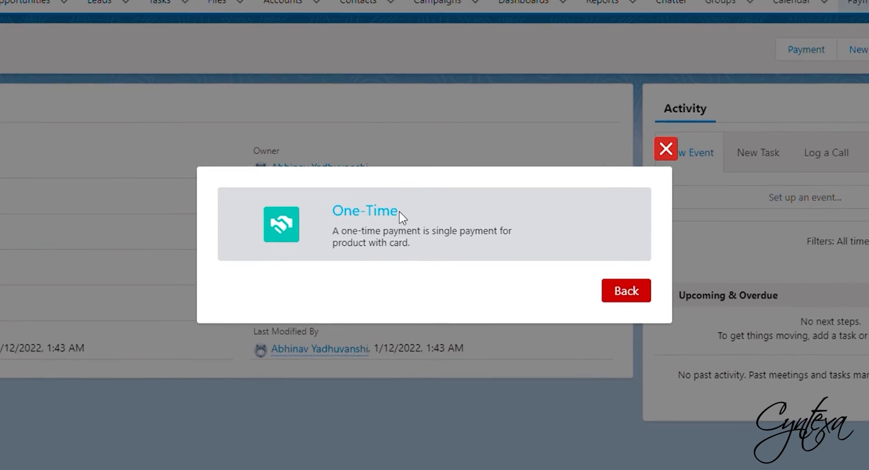
pyautogui.click(408, 230)
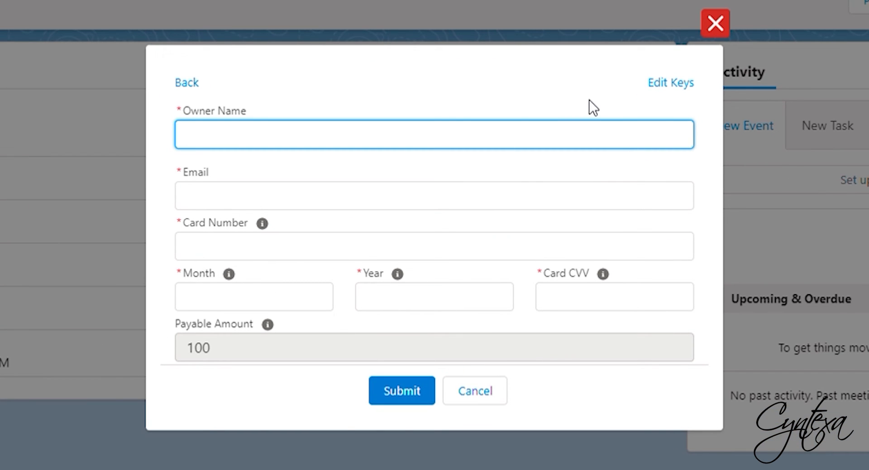
pyautogui.click(665, 86)
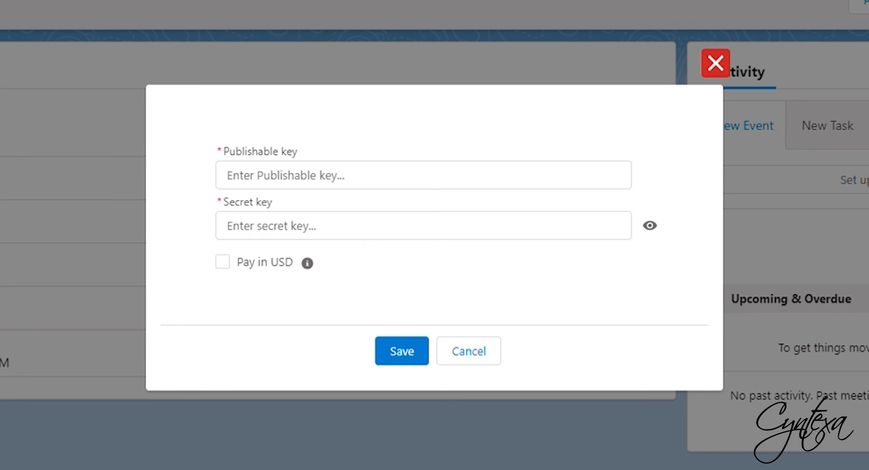
# Paste the Stripe publishable key and secret key, enable Pay in USD, and save the keys
pyautogui.click(325, 186)
pyautogui.hotkey('ctrl', 'v')
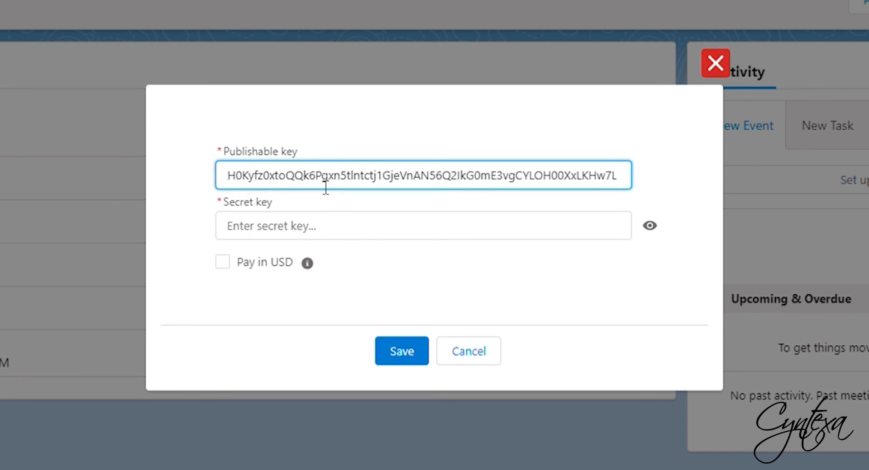
pyautogui.click(316, 224)
pyautogui.hotkey('ctrl', 'v')
pyautogui.click(396, 250)
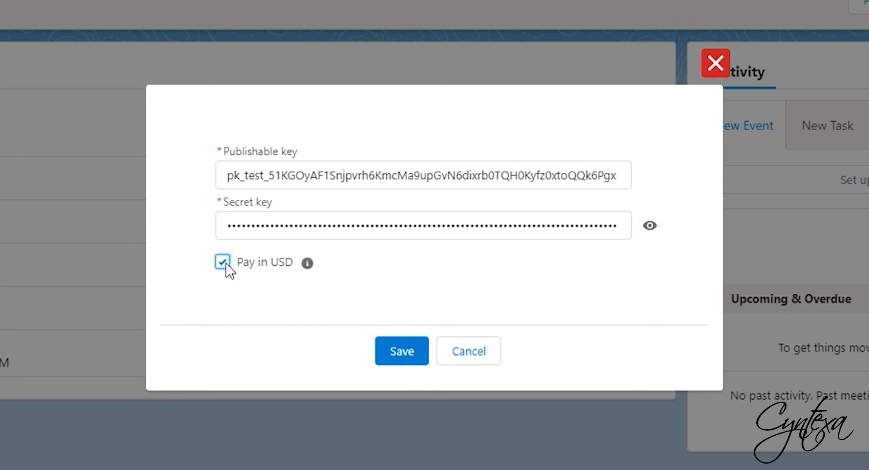
pyautogui.click(402, 352)
# Enter Testing as the owner name and a test e-mail address in the card payment form
pyautogui.click(334, 135)
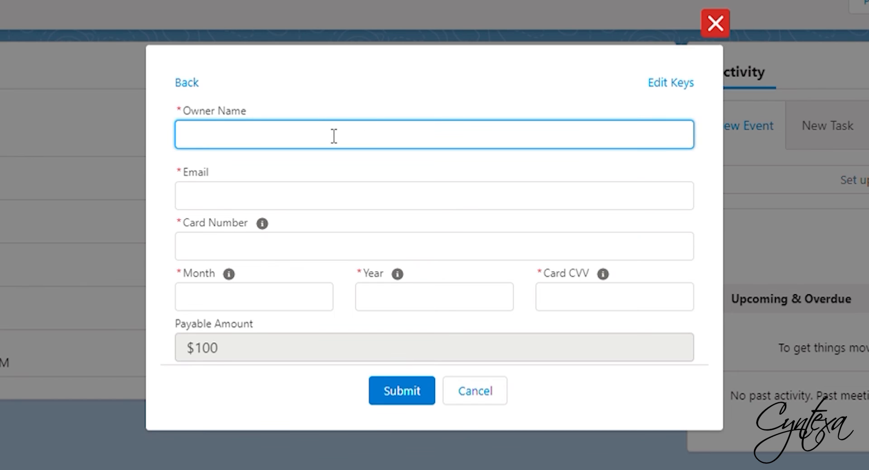
pyautogui.write('Testing')
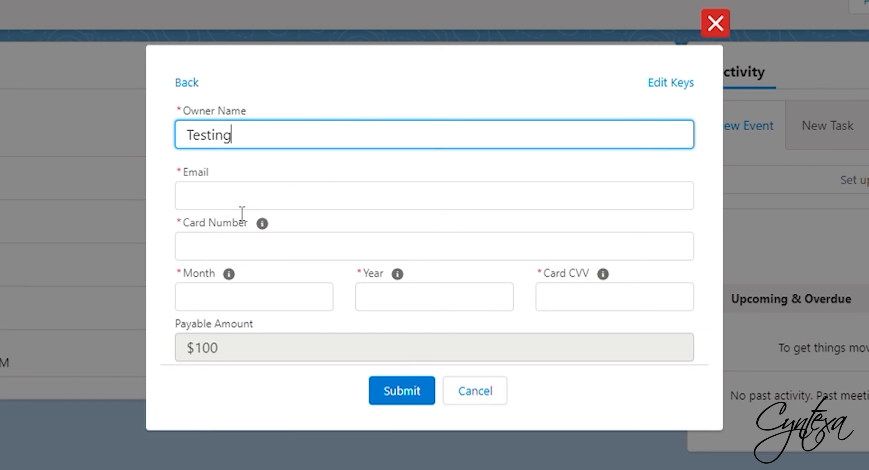
pyautogui.click(251, 208)
pyautogui.write('Testing@test.com')
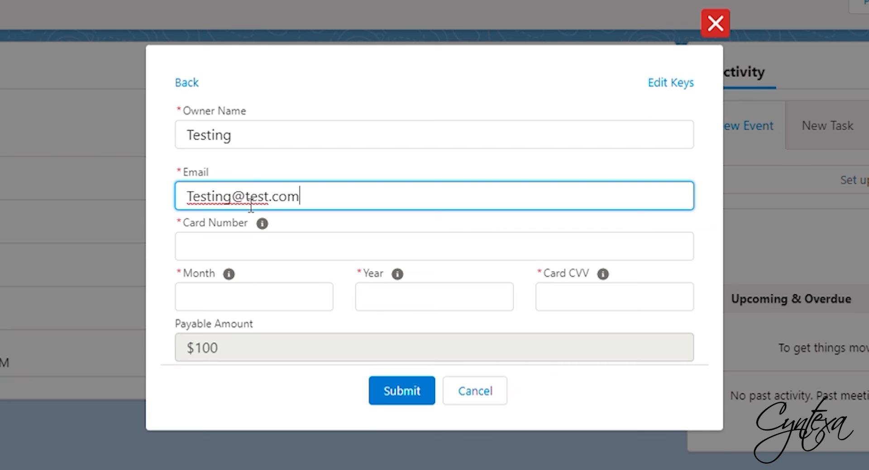
# Enter the test card number, month 11, year 2024 and the card CVV, then submit the payment
pyautogui.click(258, 251)
pyautogui.write('4242-4242-4242-4242')
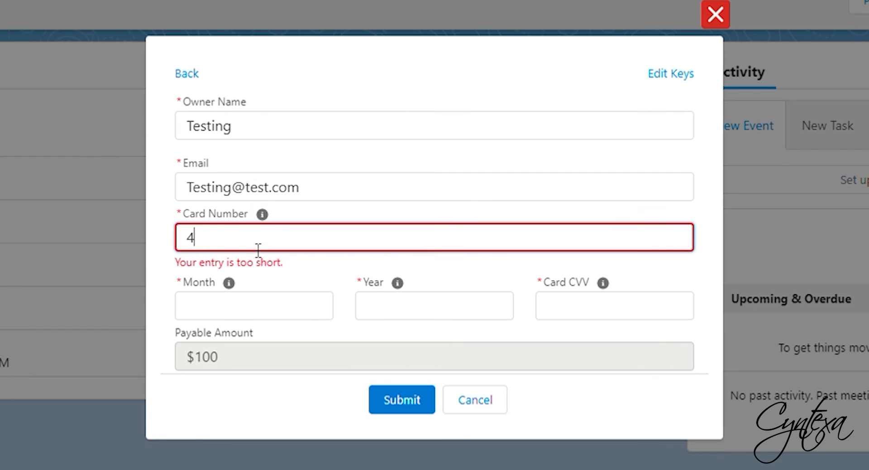
pyautogui.click(217, 302)
pyautogui.write('11')
pyautogui.click(412, 302)
pyautogui.write('20')
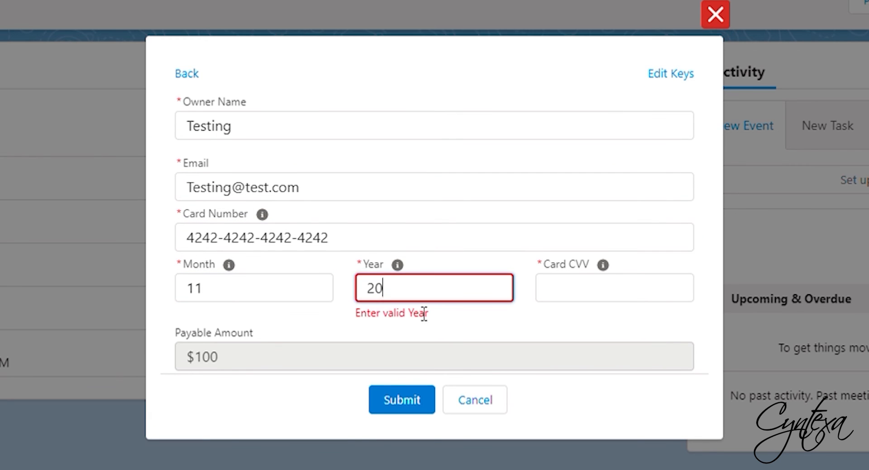
pyautogui.write('24')
pyautogui.click(588, 302)
pyautogui.write('443')
pyautogui.click(416, 392)
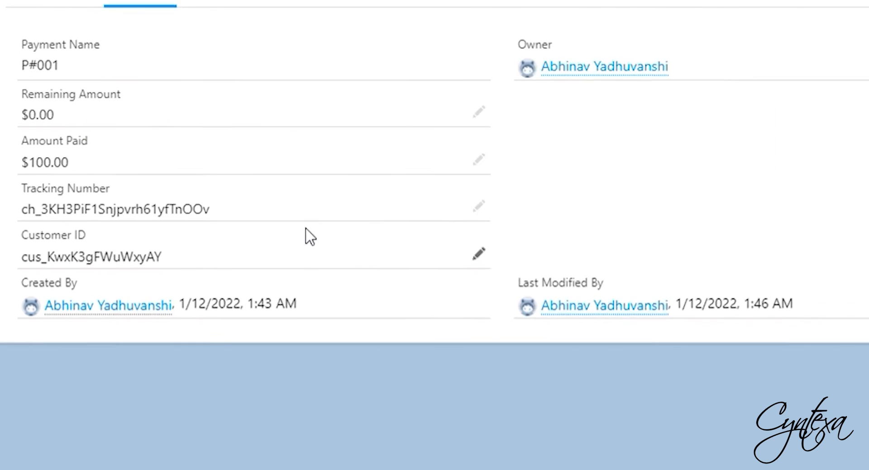
# Start an ACH Payment from the Payment action and re-save the existing Stripe keys
pyautogui.moveTo(166, 261); pyautogui.dragTo(18, 251)
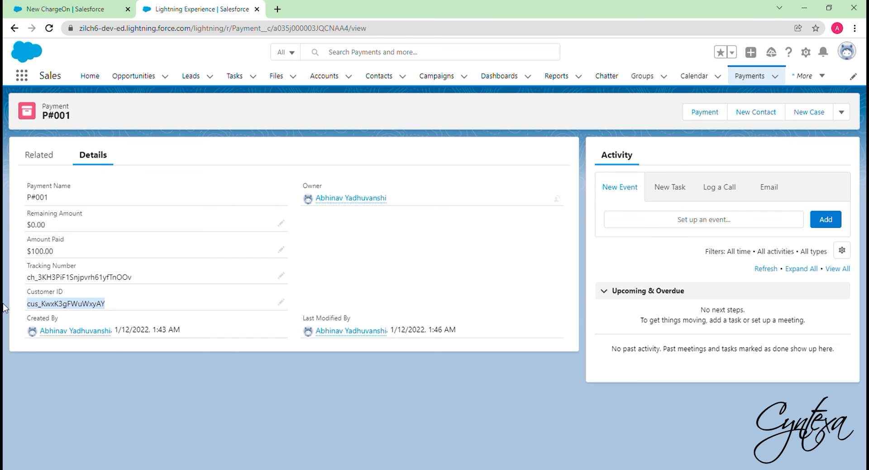
pyautogui.click(704, 111)
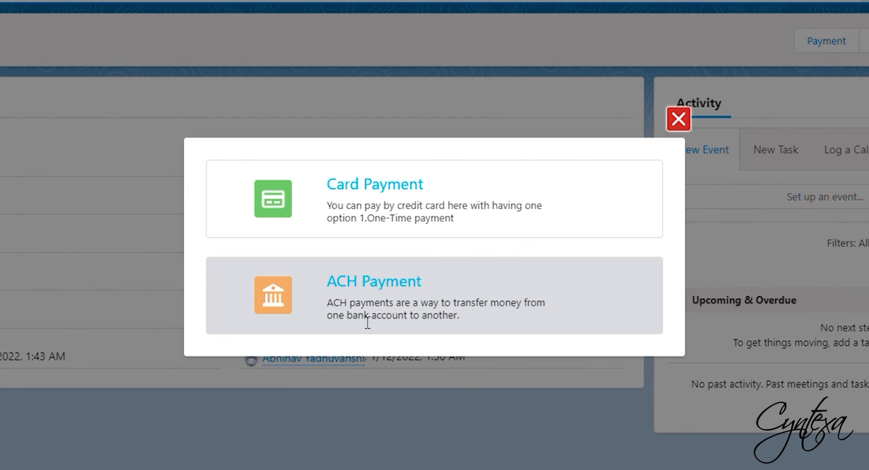
pyautogui.click(368, 322)
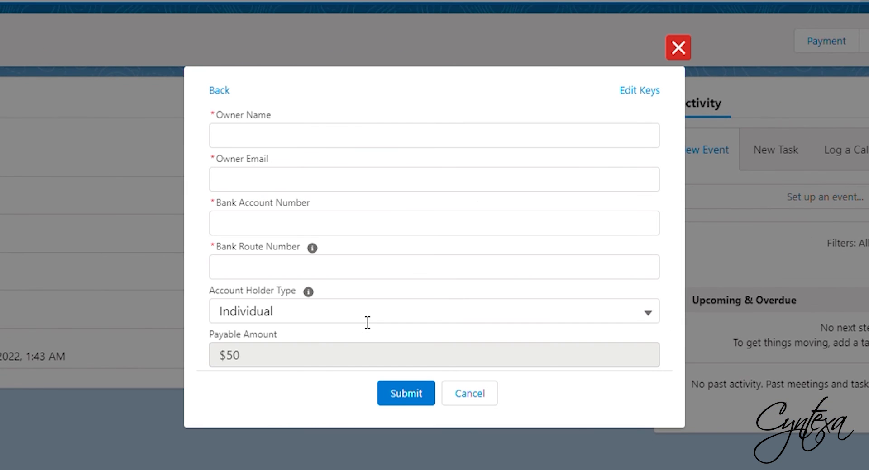
pyautogui.click(629, 92)
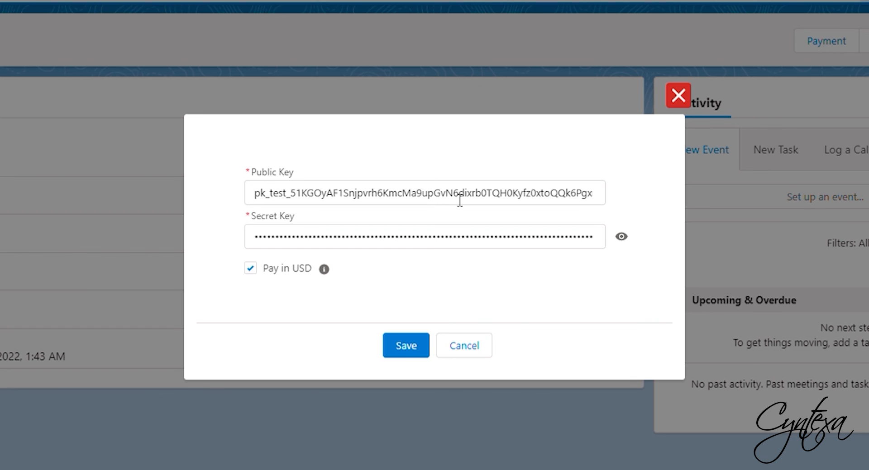
pyautogui.click(413, 353)
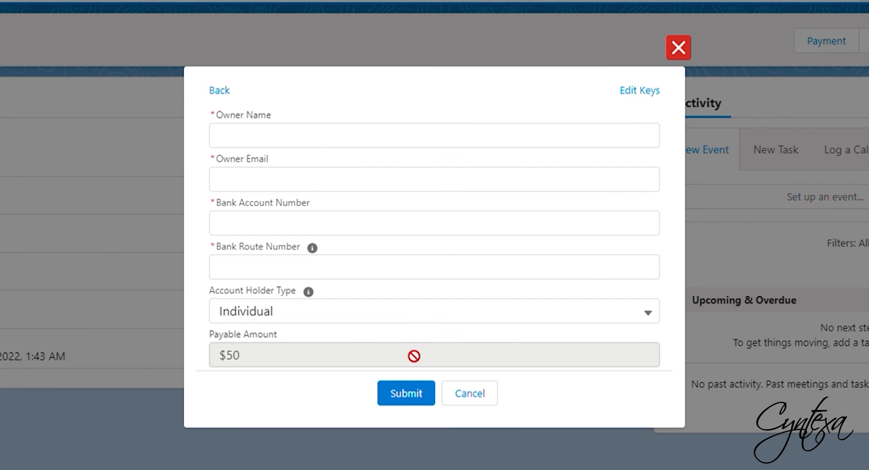
# Fill the ACH form with owner name Testing, a test e-mail, the bank account and routing numbers, and submit
pyautogui.click(354, 142)
pyautogui.write('Testing')
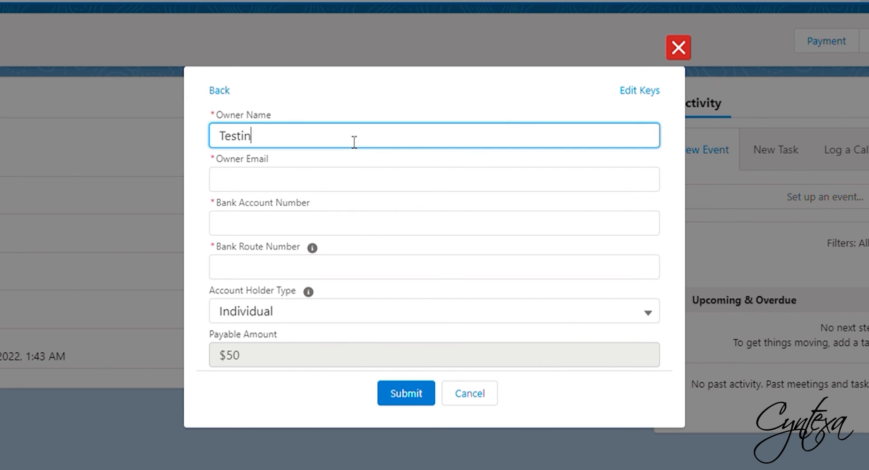
pyautogui.click(291, 179)
pyautogui.write('Testing@test.com')
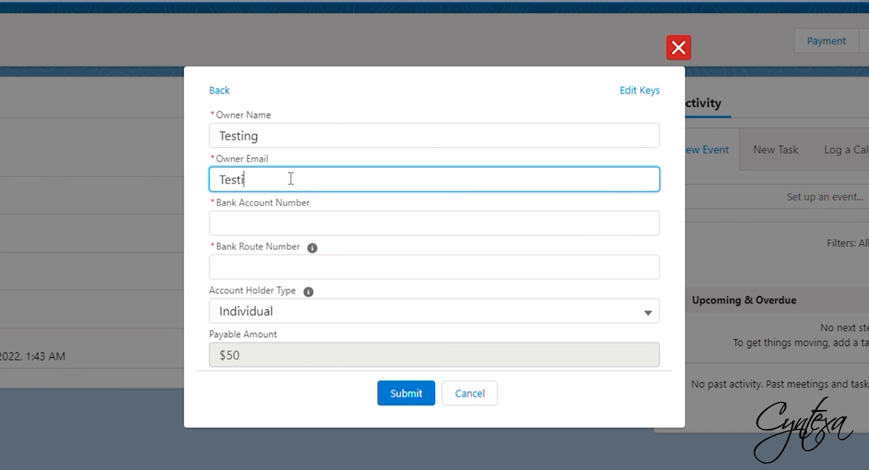
pyautogui.click(256, 232)
pyautogui.write('000123456789')
pyautogui.press('Tab')
pyautogui.write('110000000')
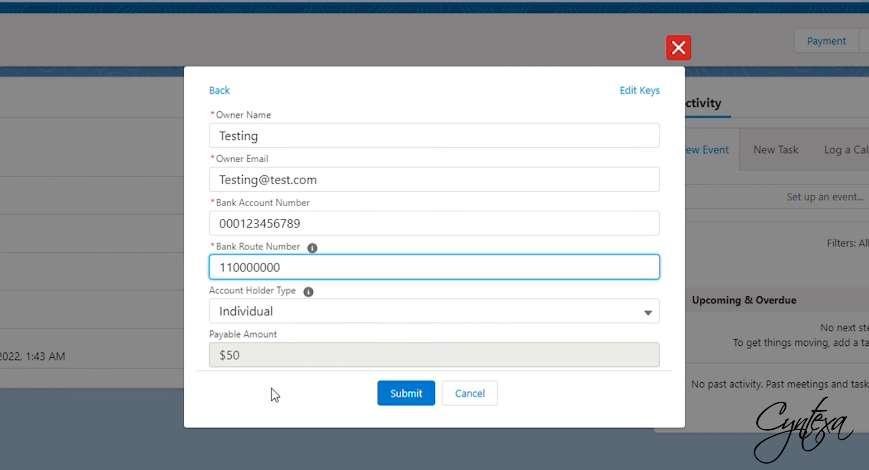
pyautogui.click(390, 392)
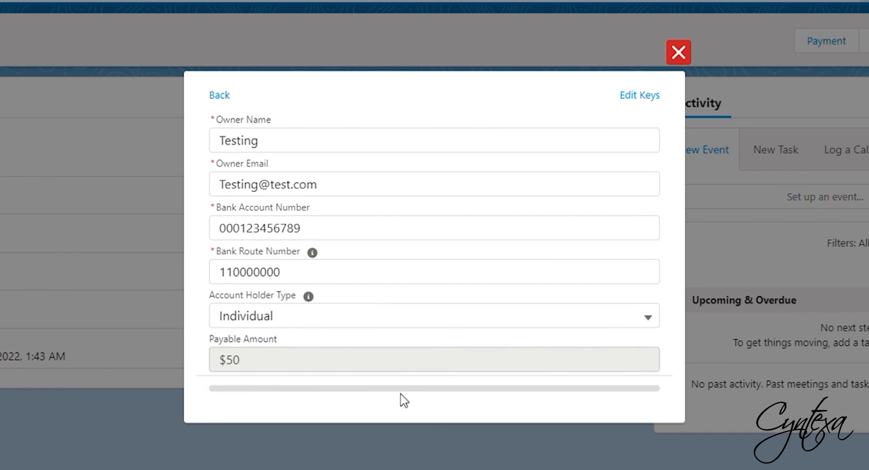